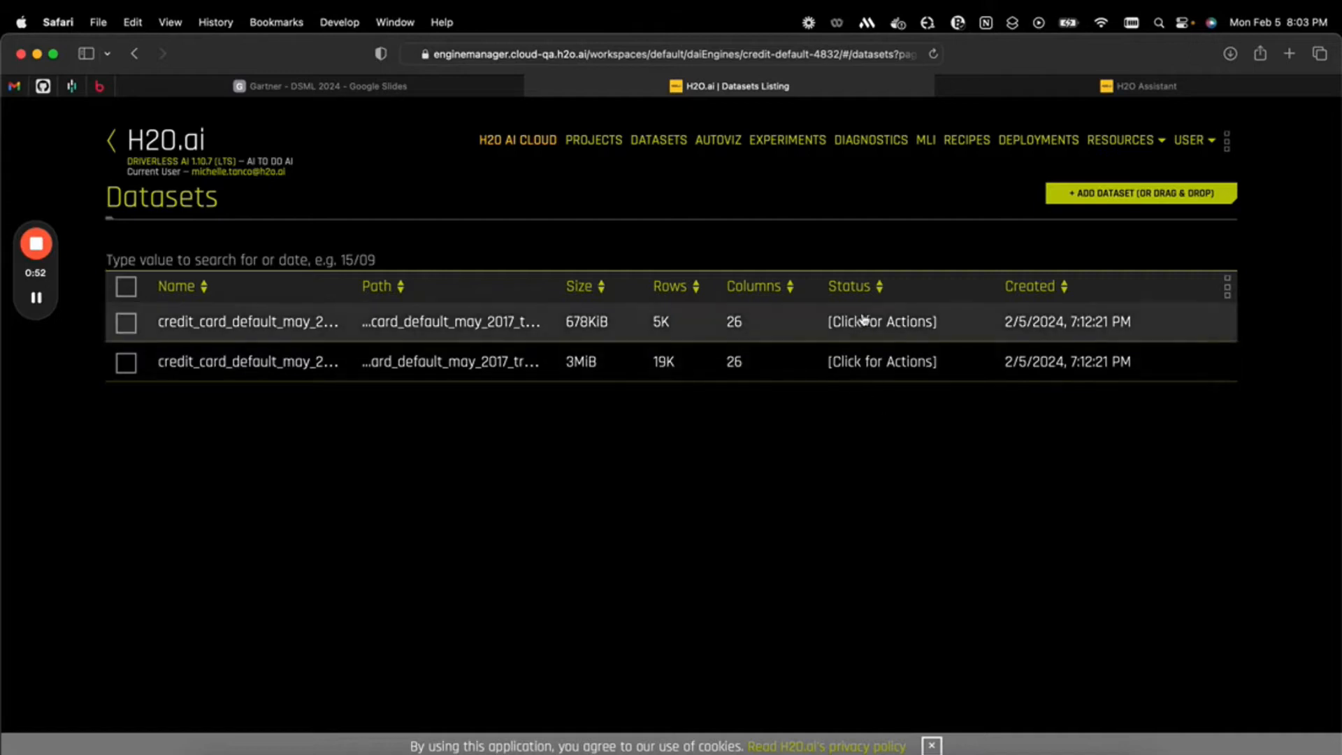
Set up a prediction experiment on the 19K-row credit card training dataset with DEFAULT_PAYMENT_NEXT_MONTH as the target column
click(913, 362)
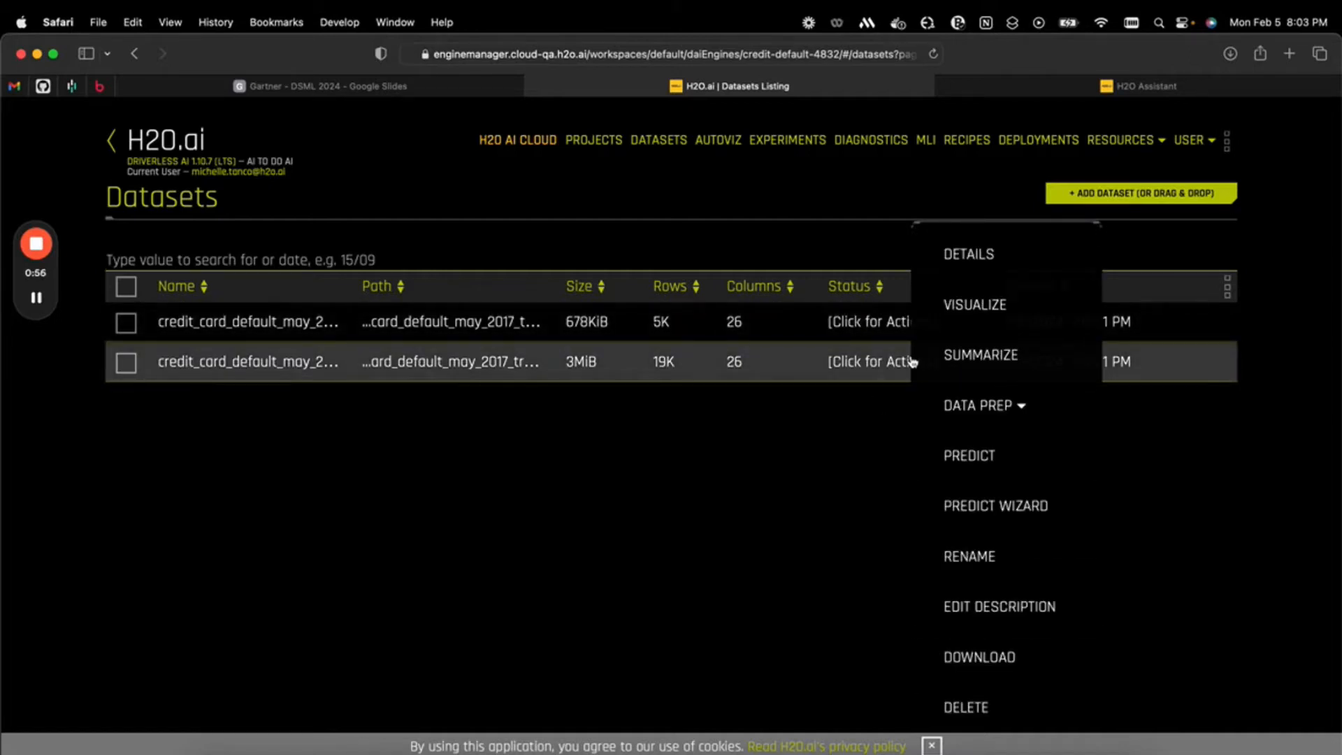
click(999, 458)
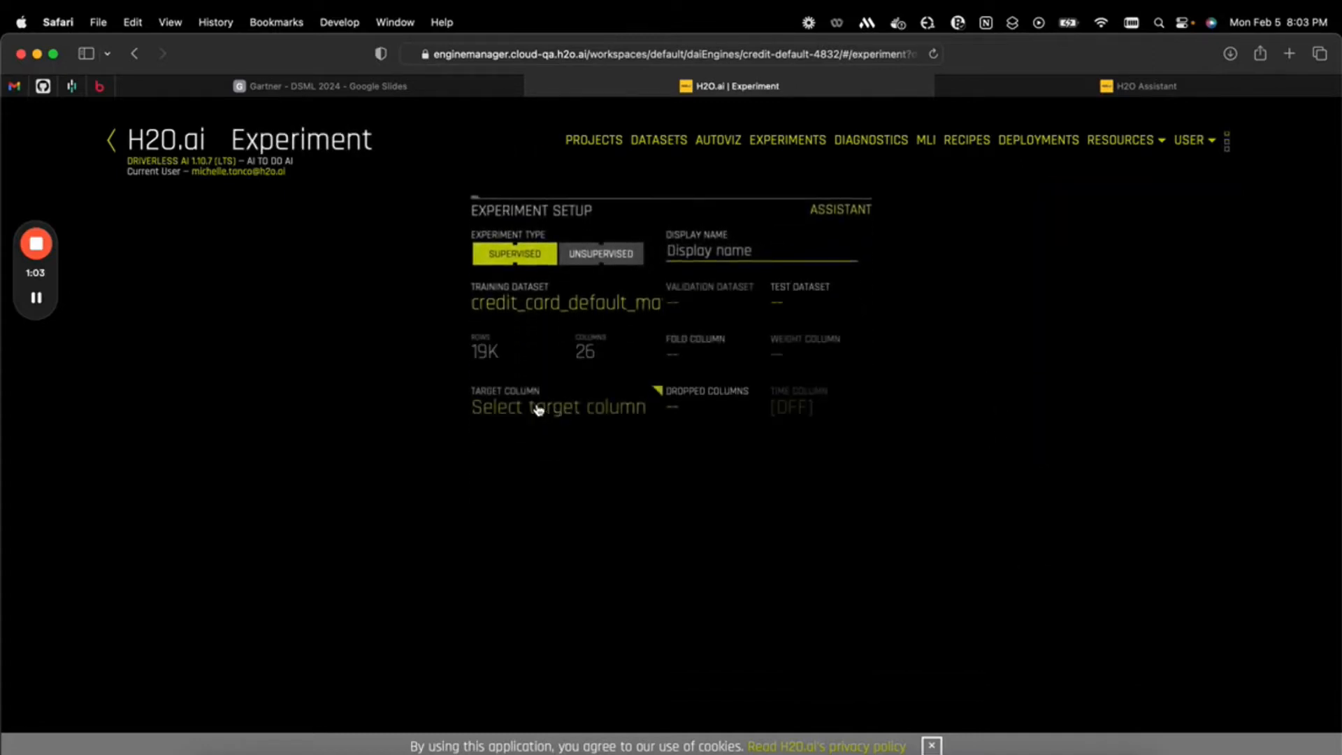
click(538, 409)
scroll(249, 719, down, 3)
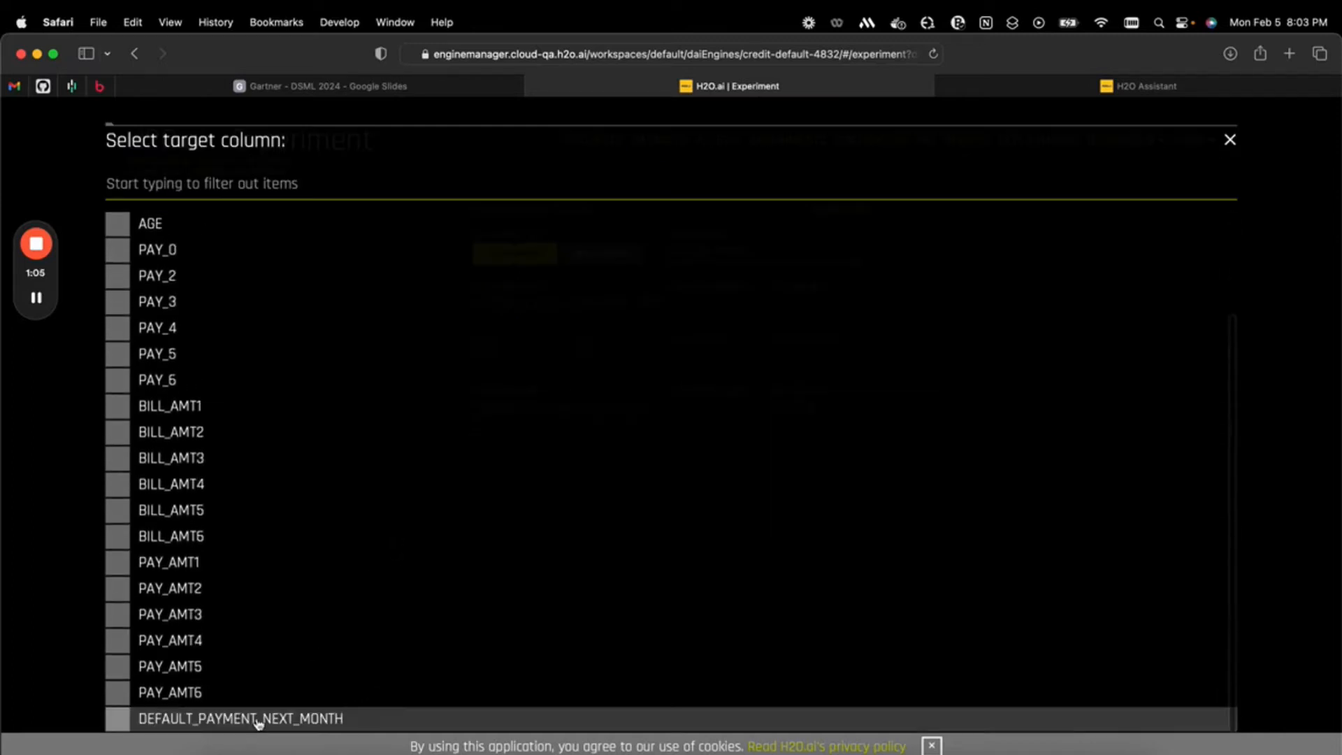
click(257, 720)
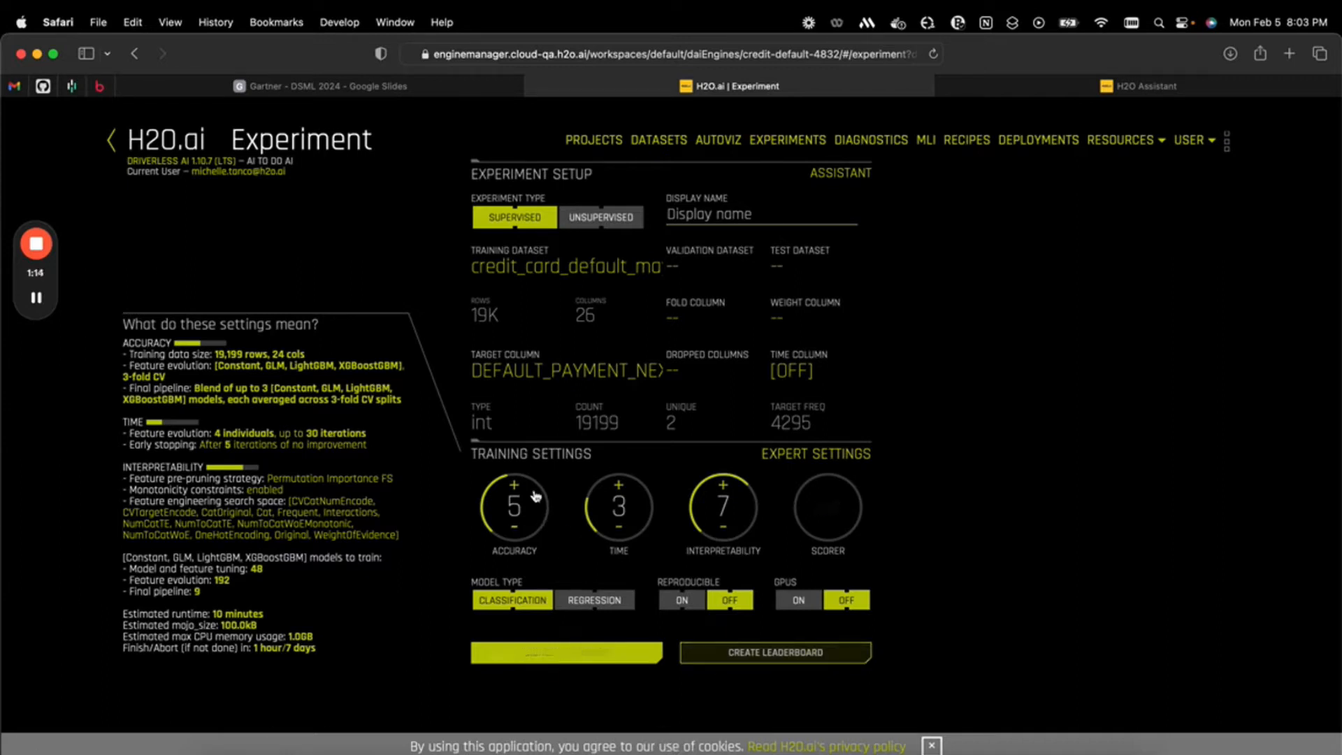
Set the experiment's interpretability to 5 and its accuracy to 8
mouse_move(516, 489)
mouse_move(728, 530)
click(724, 485)
double_click(724, 487)
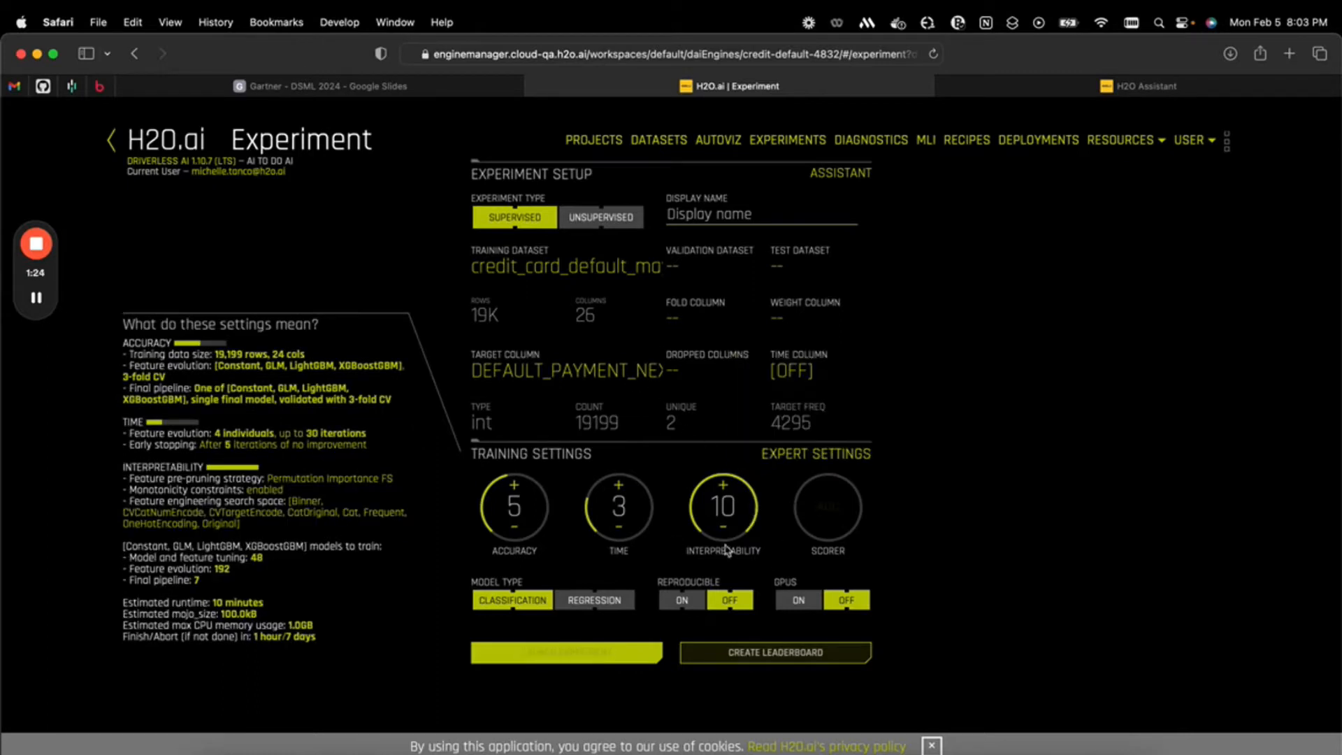
double_click(724, 528)
triple_click(724, 528)
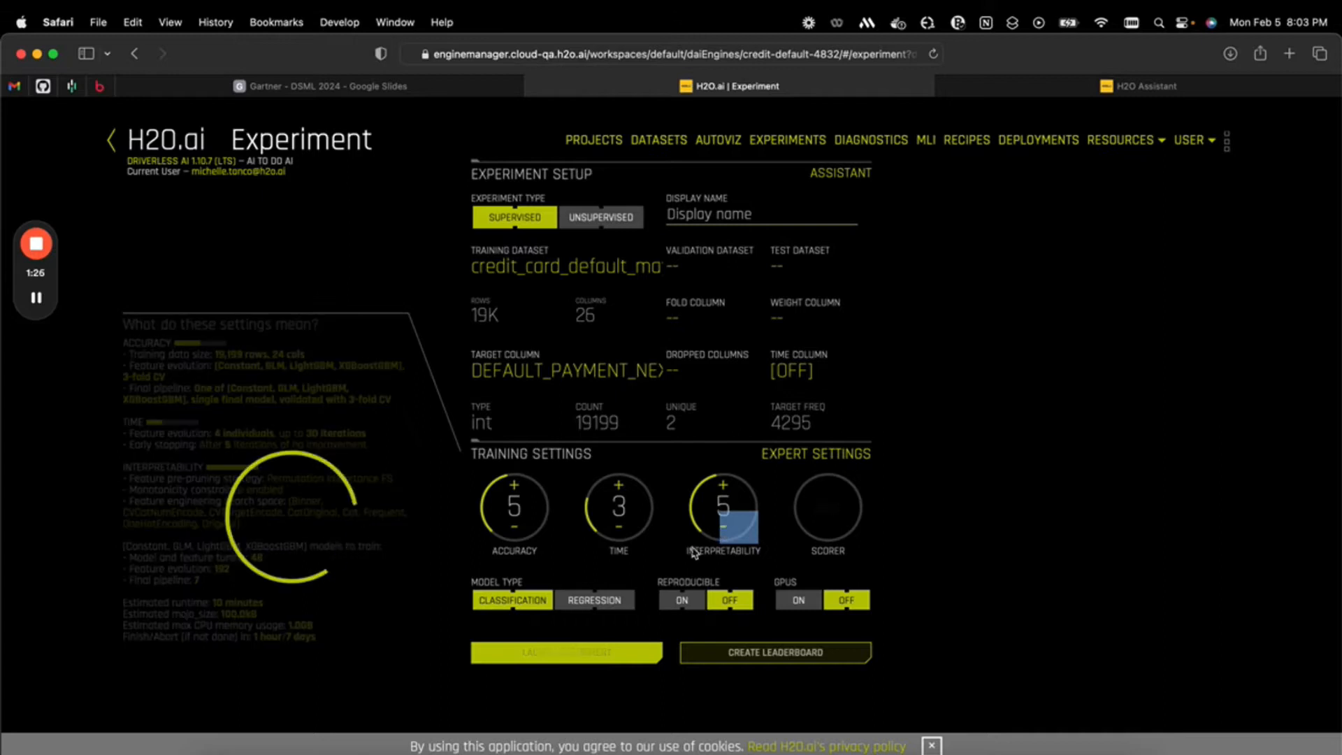
click(515, 486)
click(514, 485)
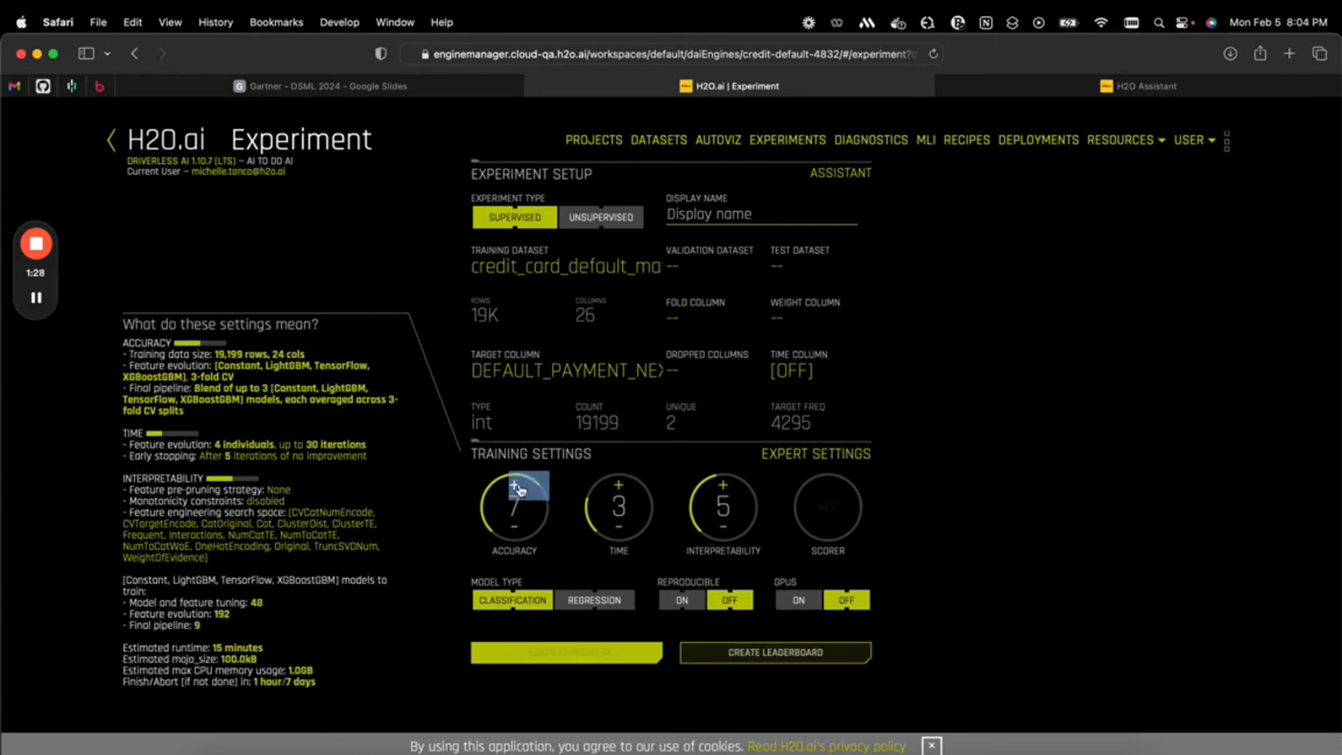
click(514, 485)
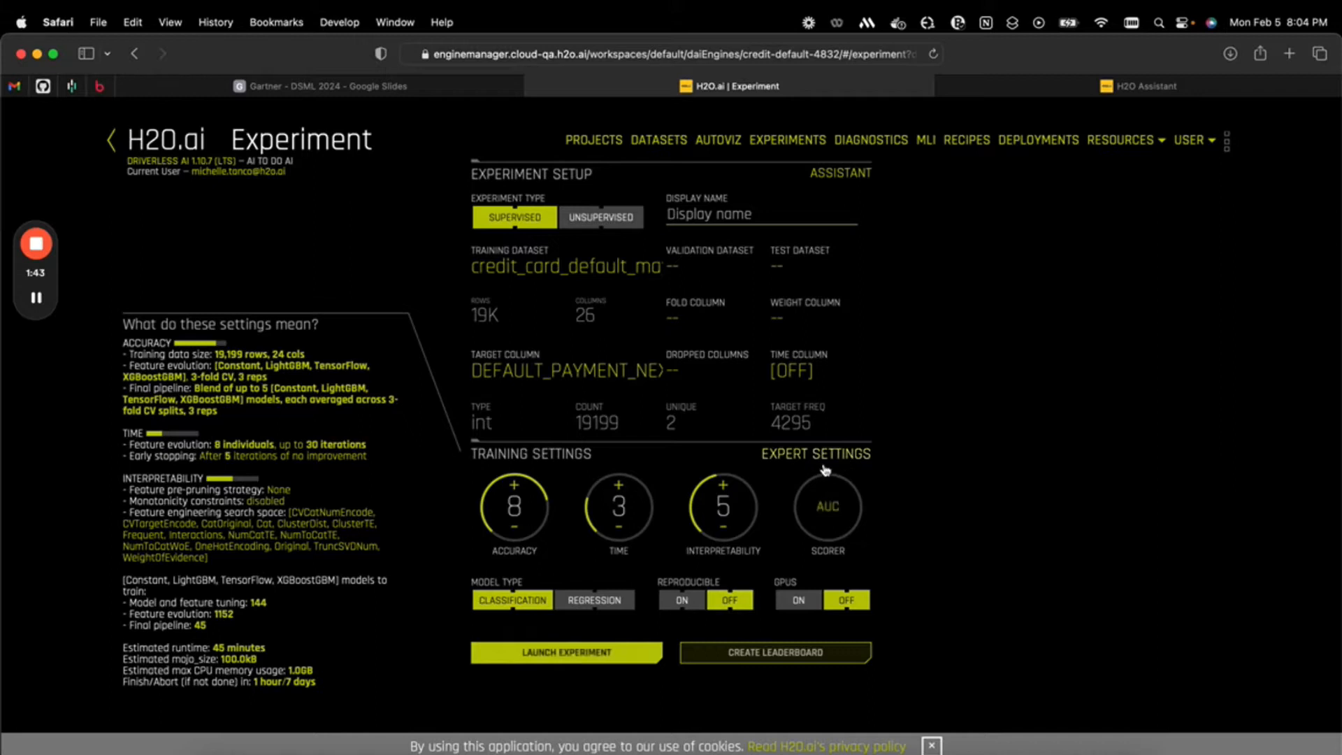
Create a leaderboard from the current experiment settings and review the status of its experiments
mouse_move(825, 470)
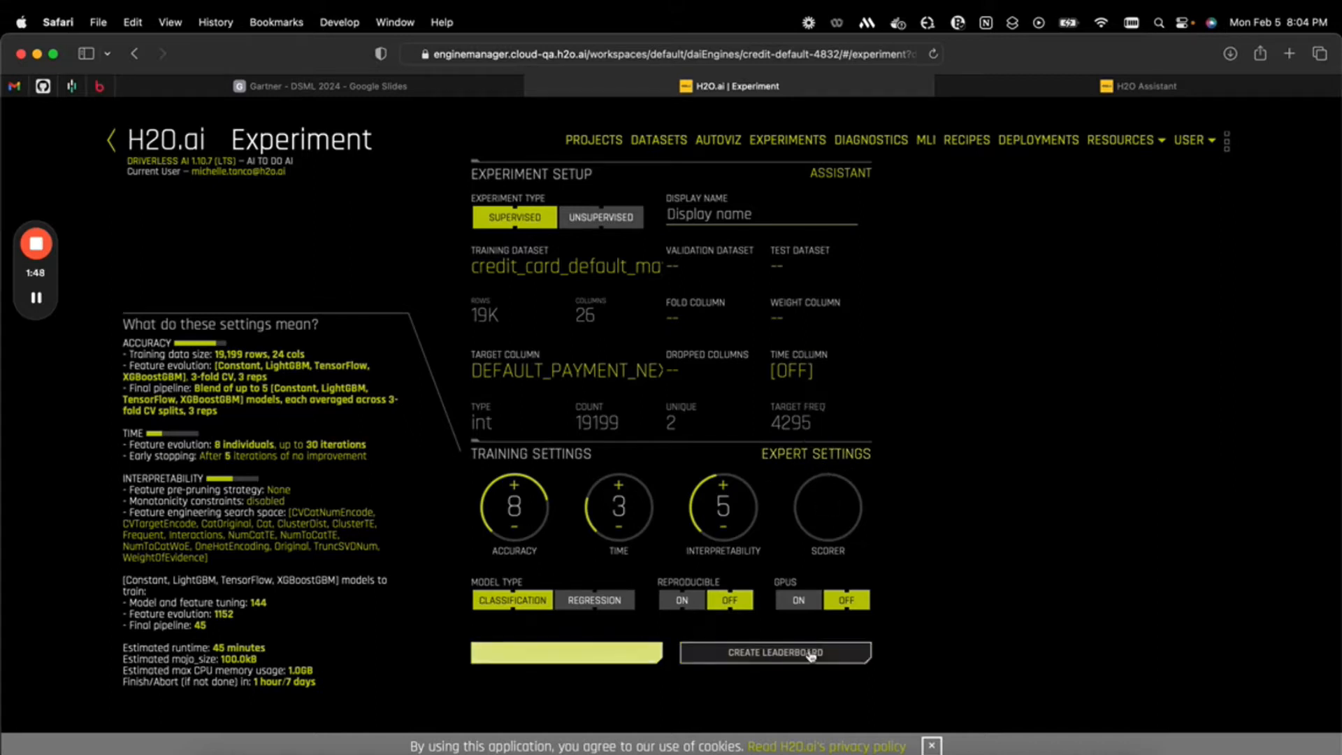
mouse_move(739, 655)
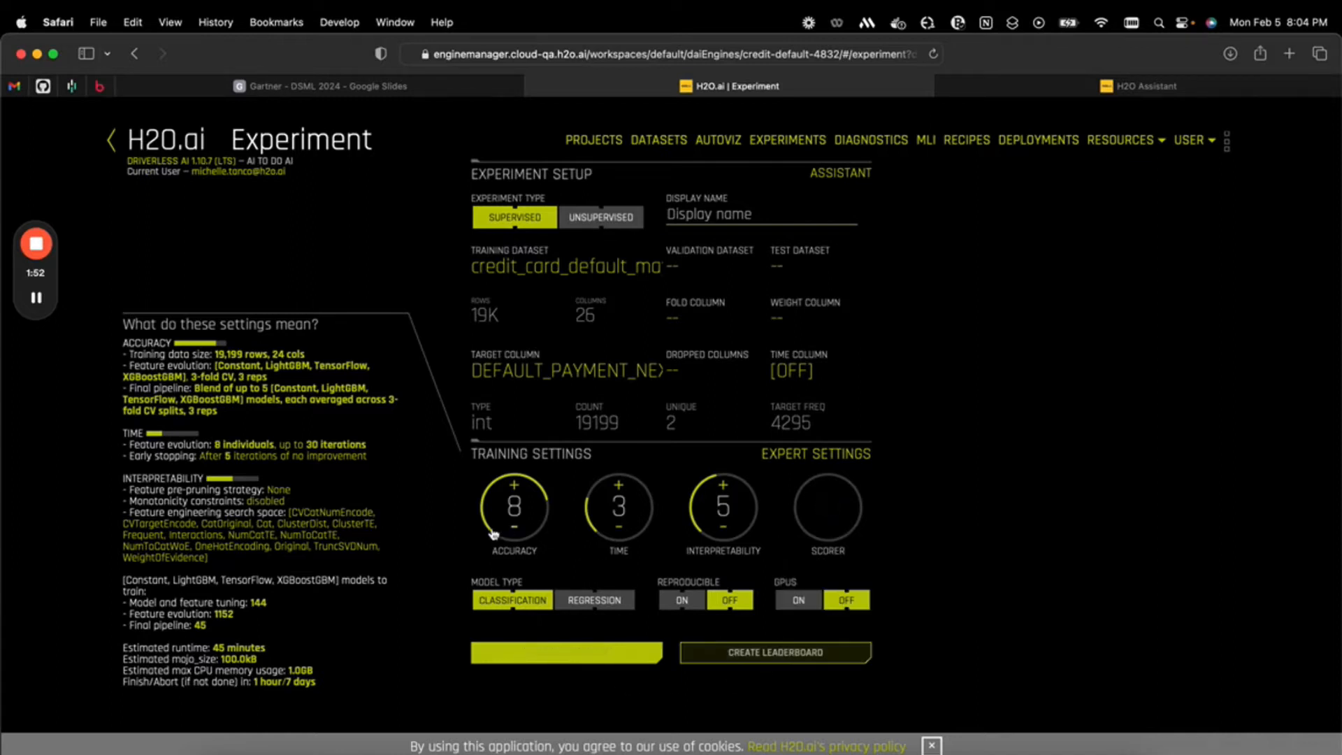
click(789, 657)
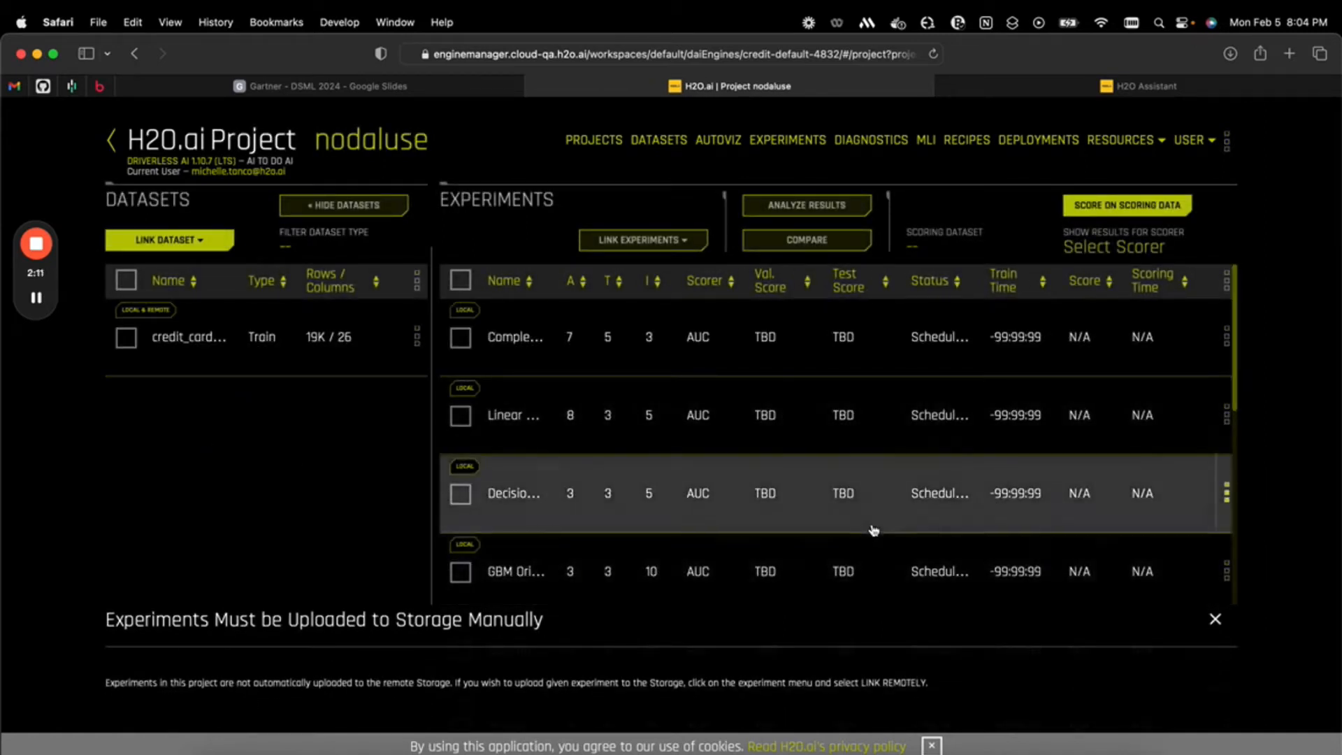
scroll(870, 528, down, 5)
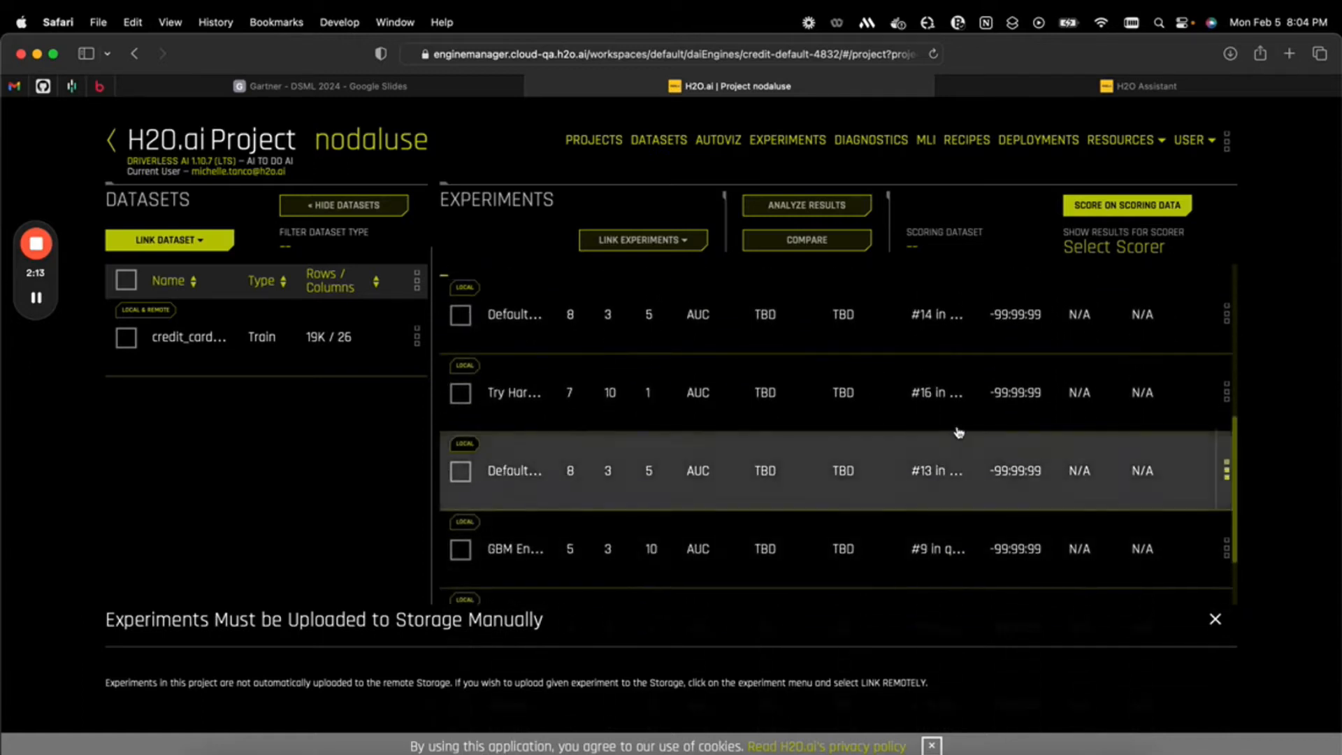
scroll(965, 416, up, 5)
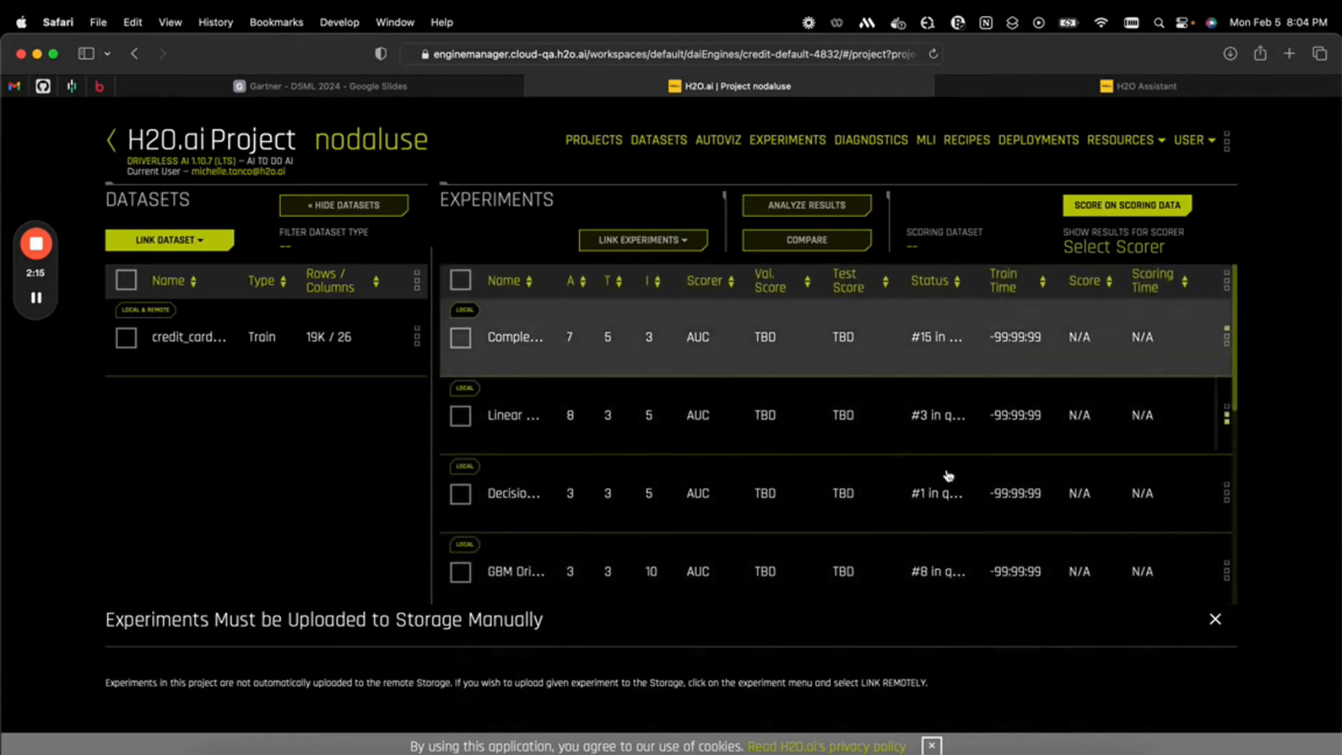
scroll(951, 549, down, 5)
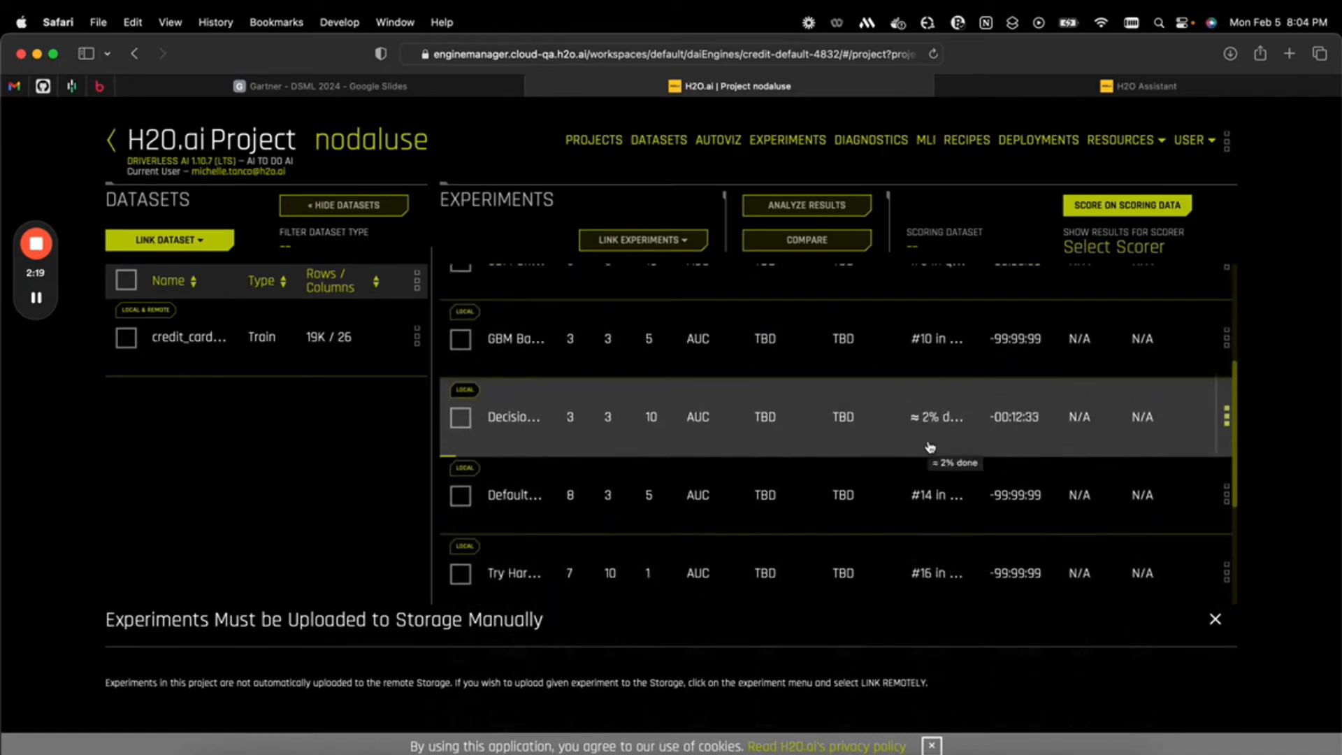
scroll(937, 531, down, 2)
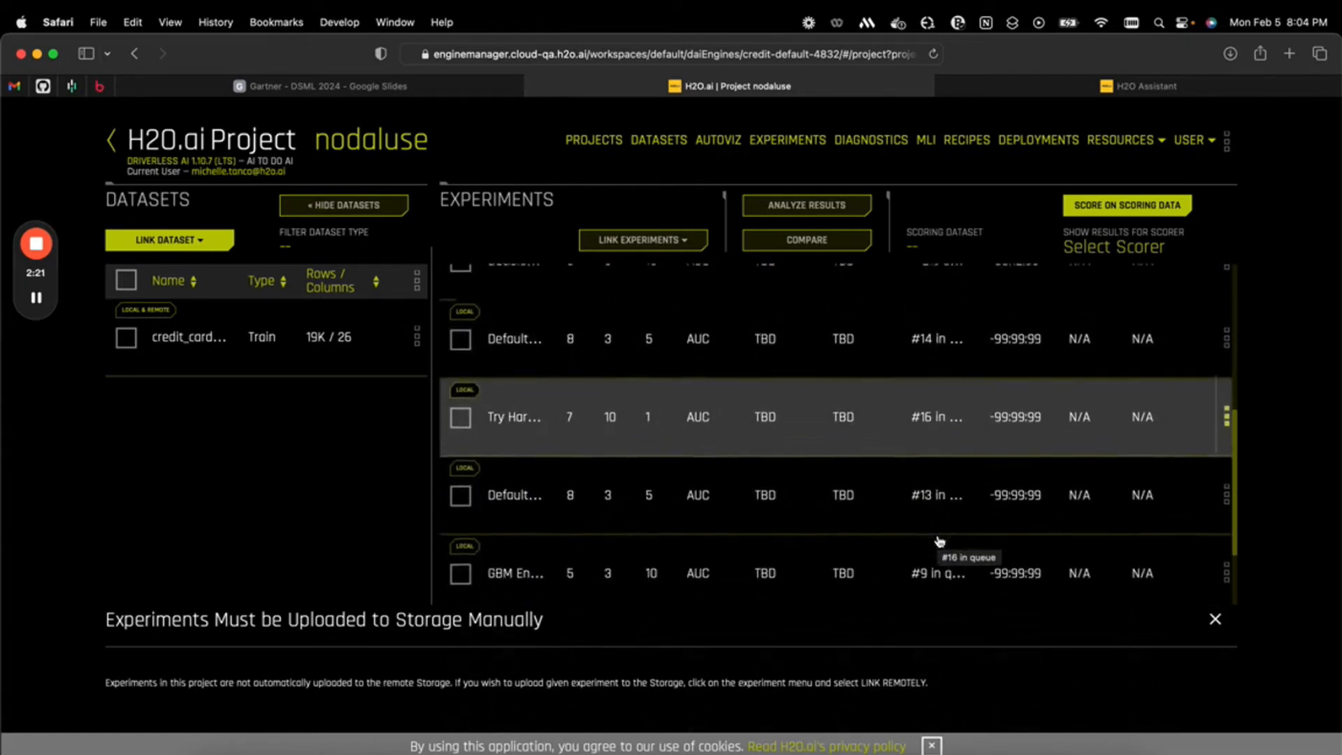
scroll(940, 541, up, 5)
click(787, 140)
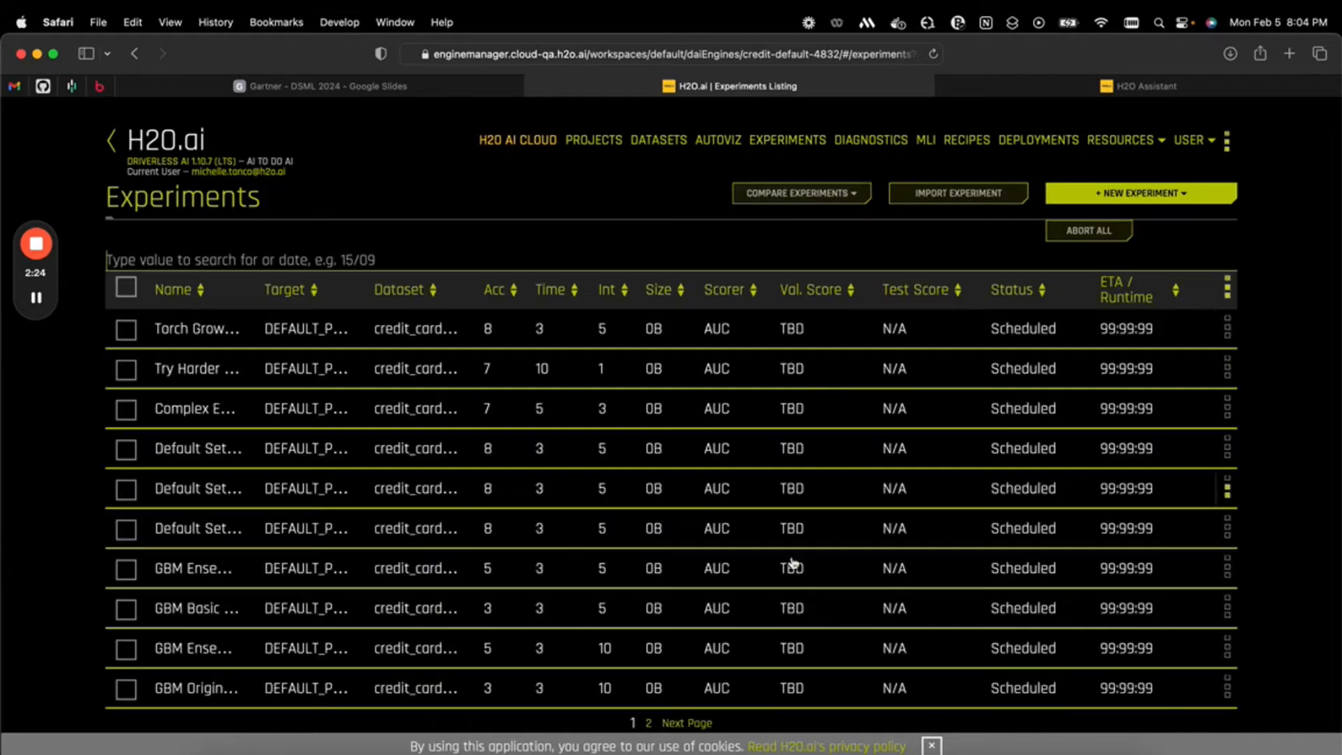
Start the Predict Wizard on the 19K-row training dataset, giving the role Domain Expert and <1 year of machine learning experience
click(651, 141)
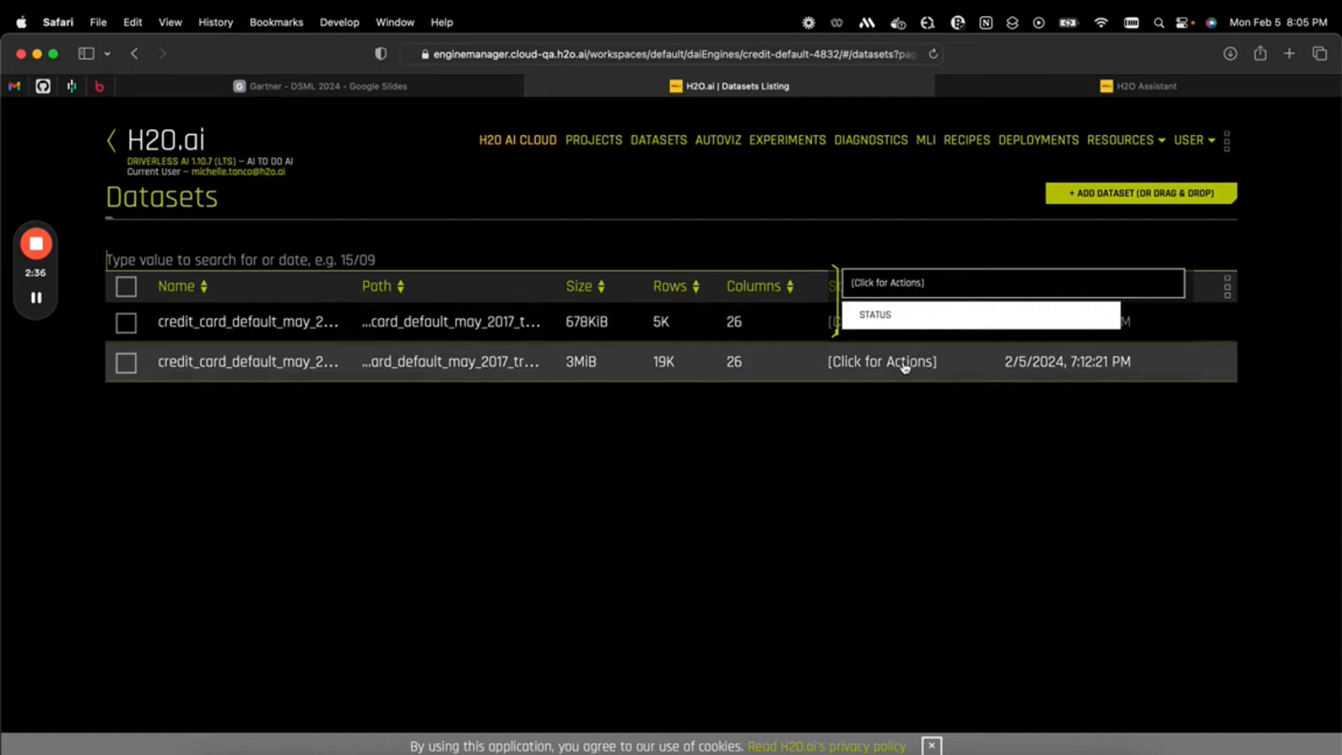
click(905, 365)
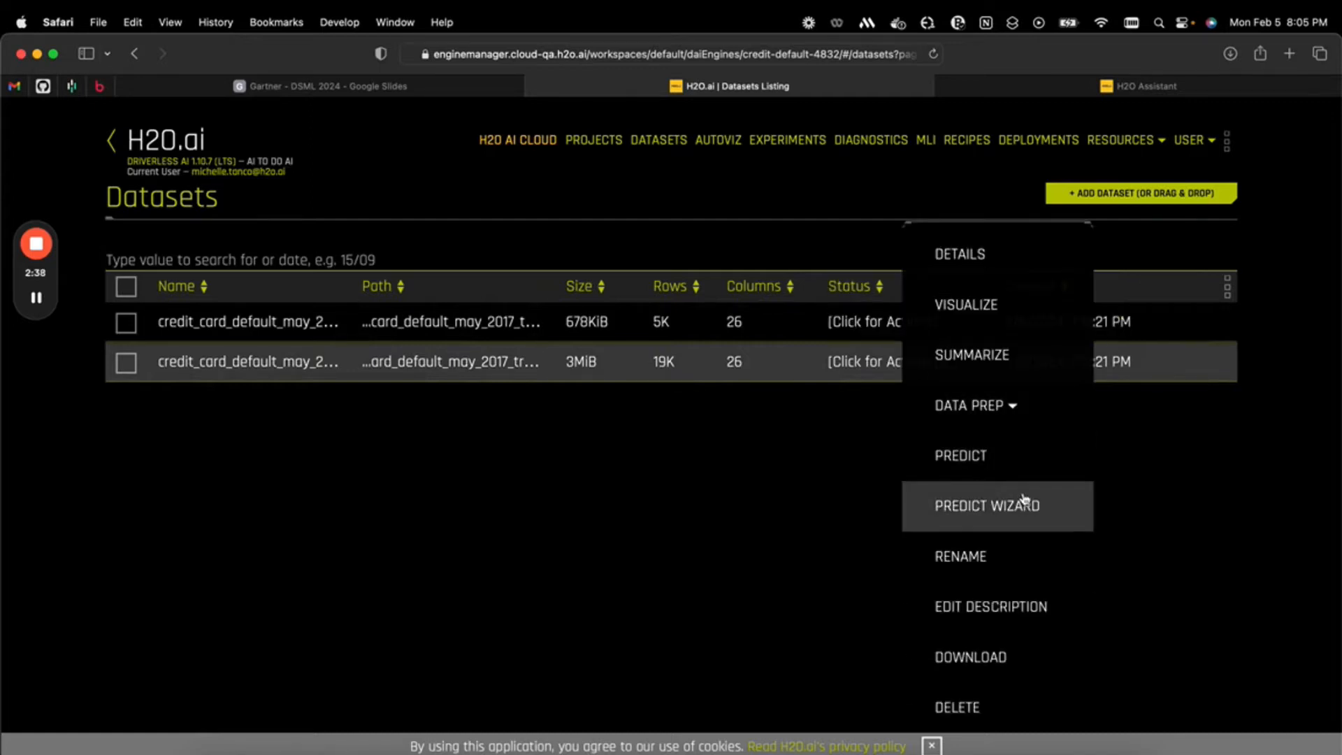
click(1032, 514)
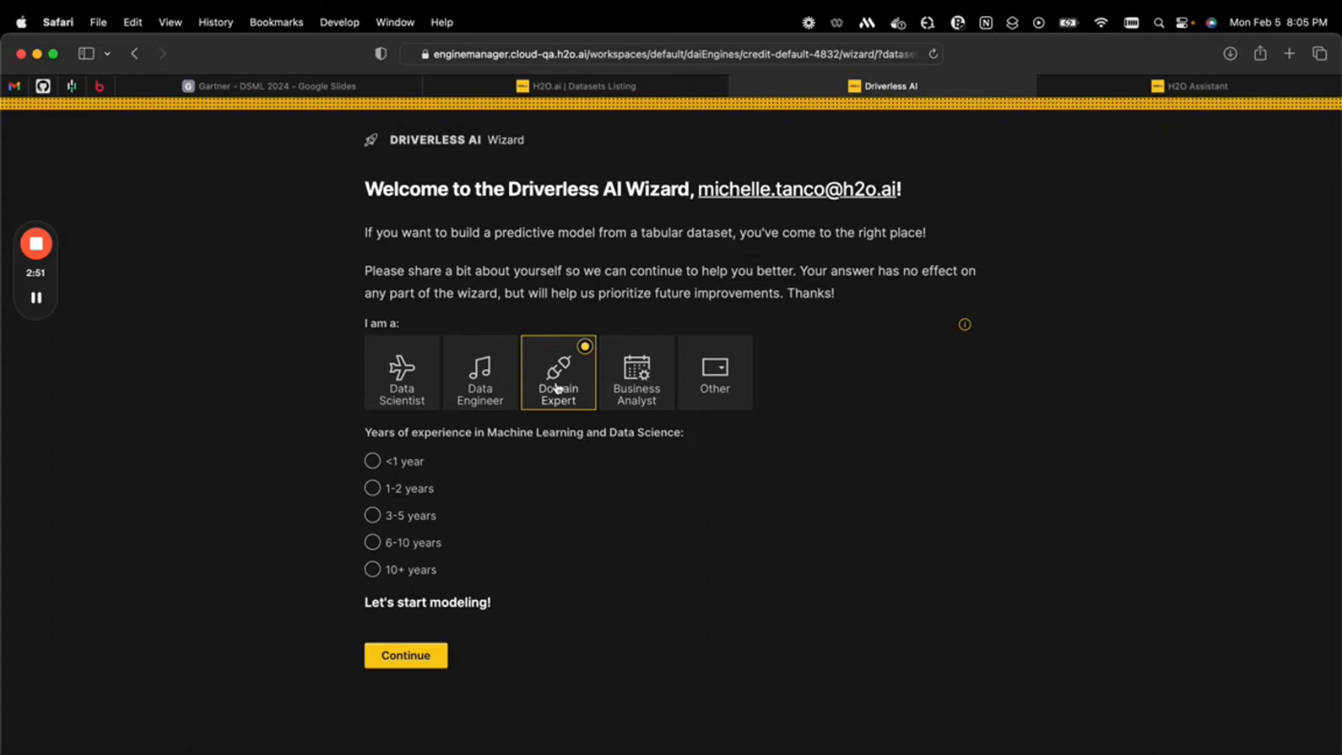
click(372, 461)
click(431, 669)
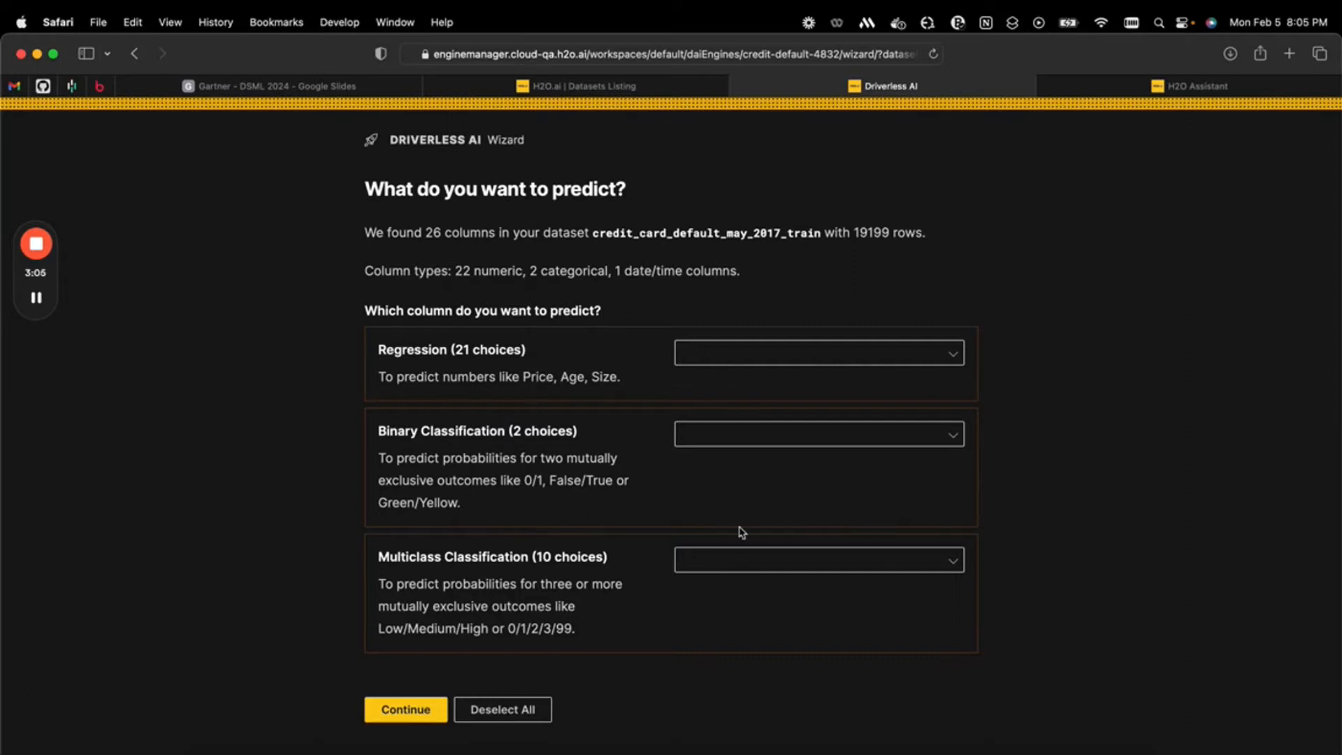
Choose DEFAULT_PAYMENT_NEXT_MONTH as the binary classification target, use the full dataset and accept the target distribution
click(768, 443)
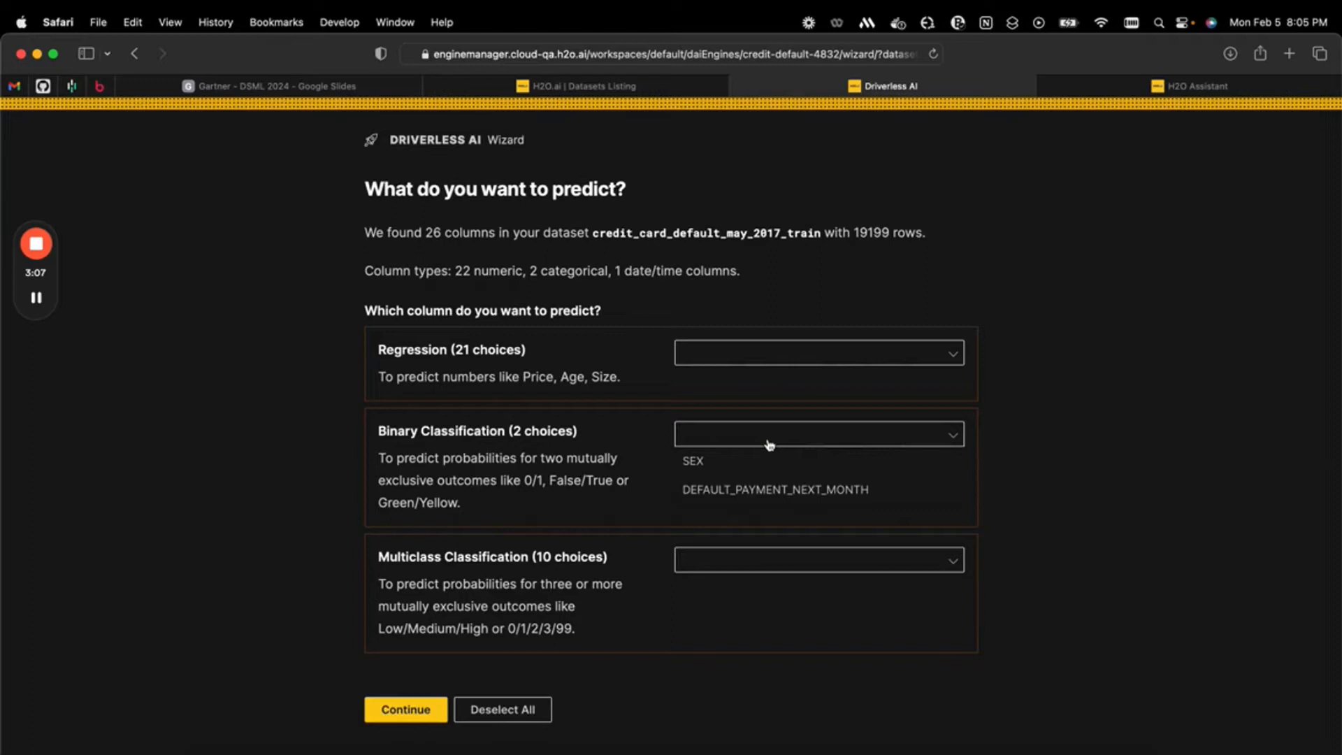
click(730, 491)
click(439, 705)
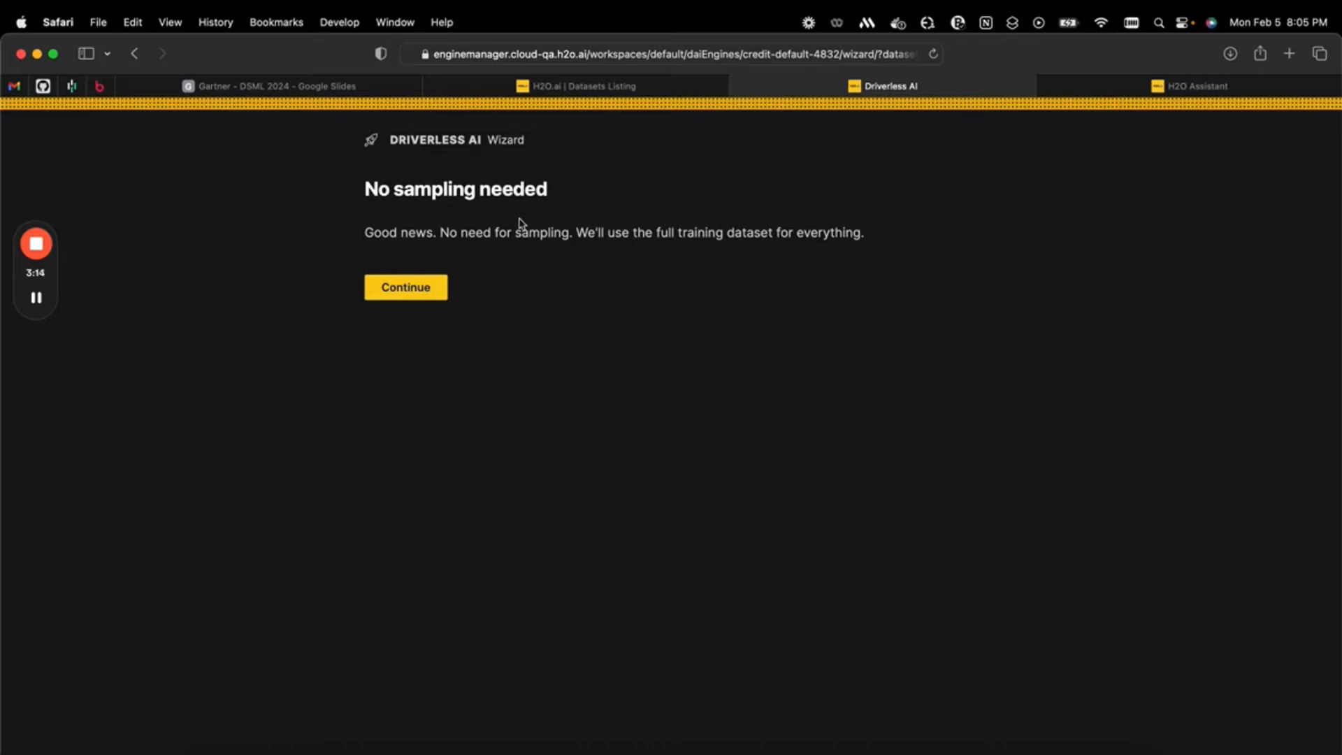
click(423, 289)
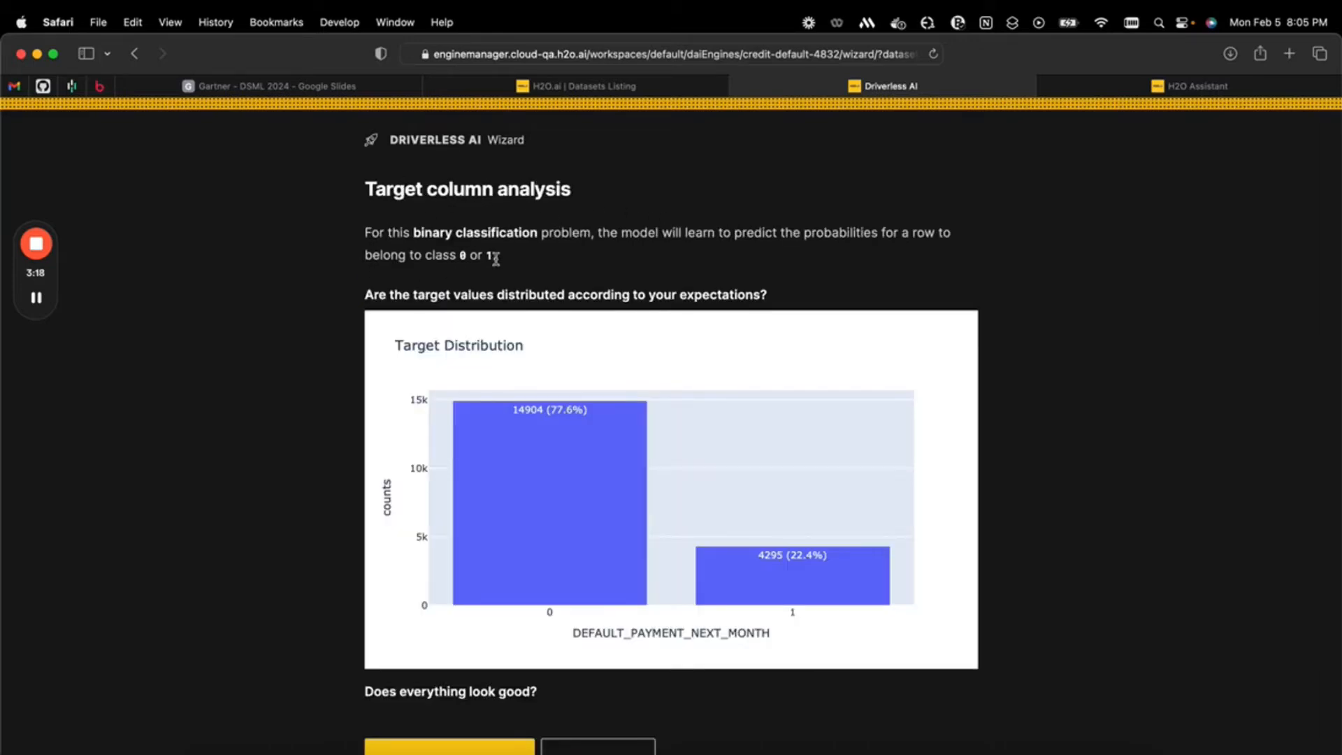
scroll(495, 259, down, 1)
mouse_move(610, 498)
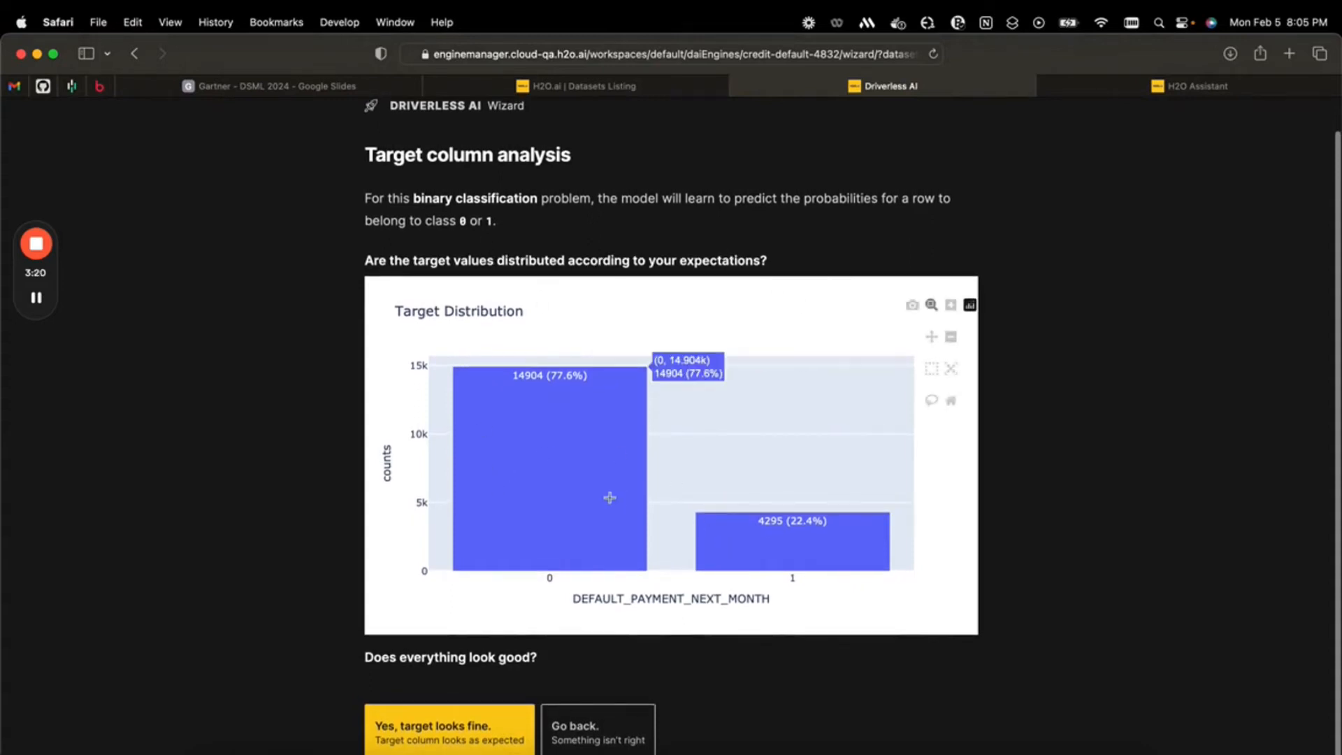
mouse_move(730, 558)
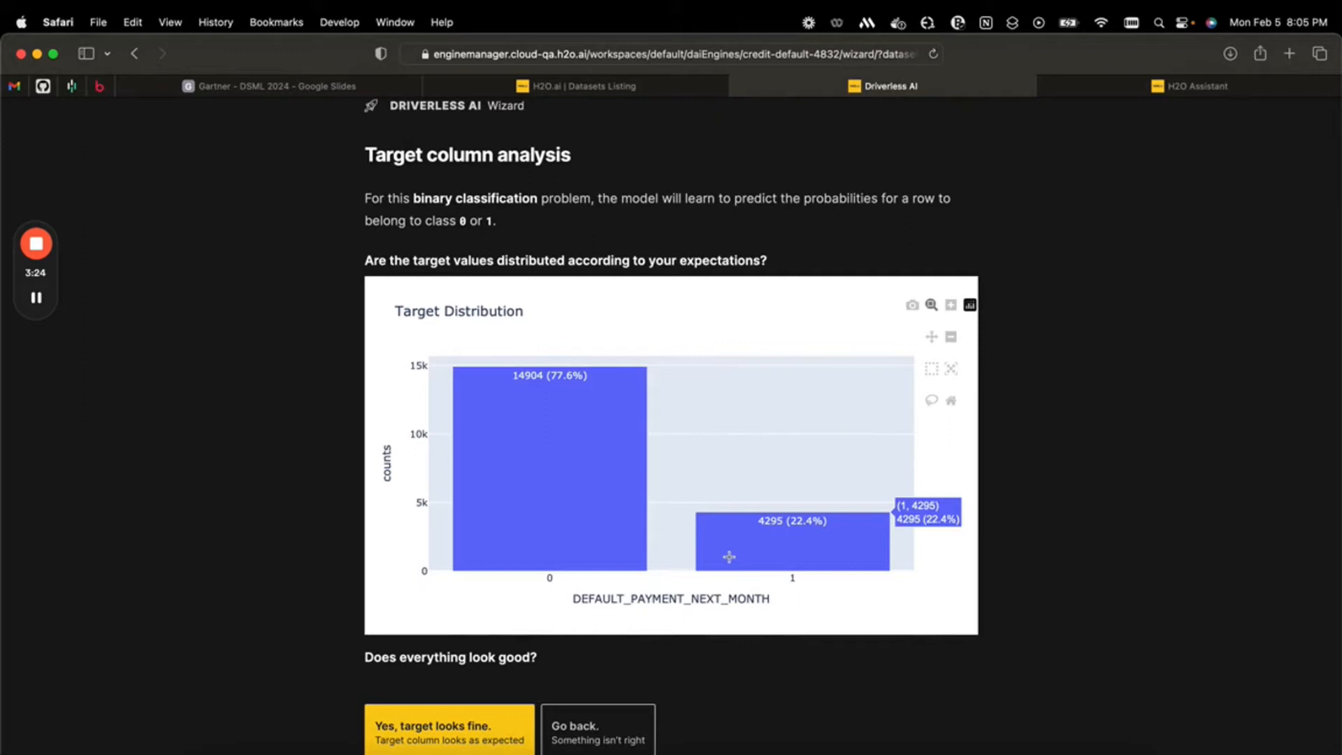
click(488, 732)
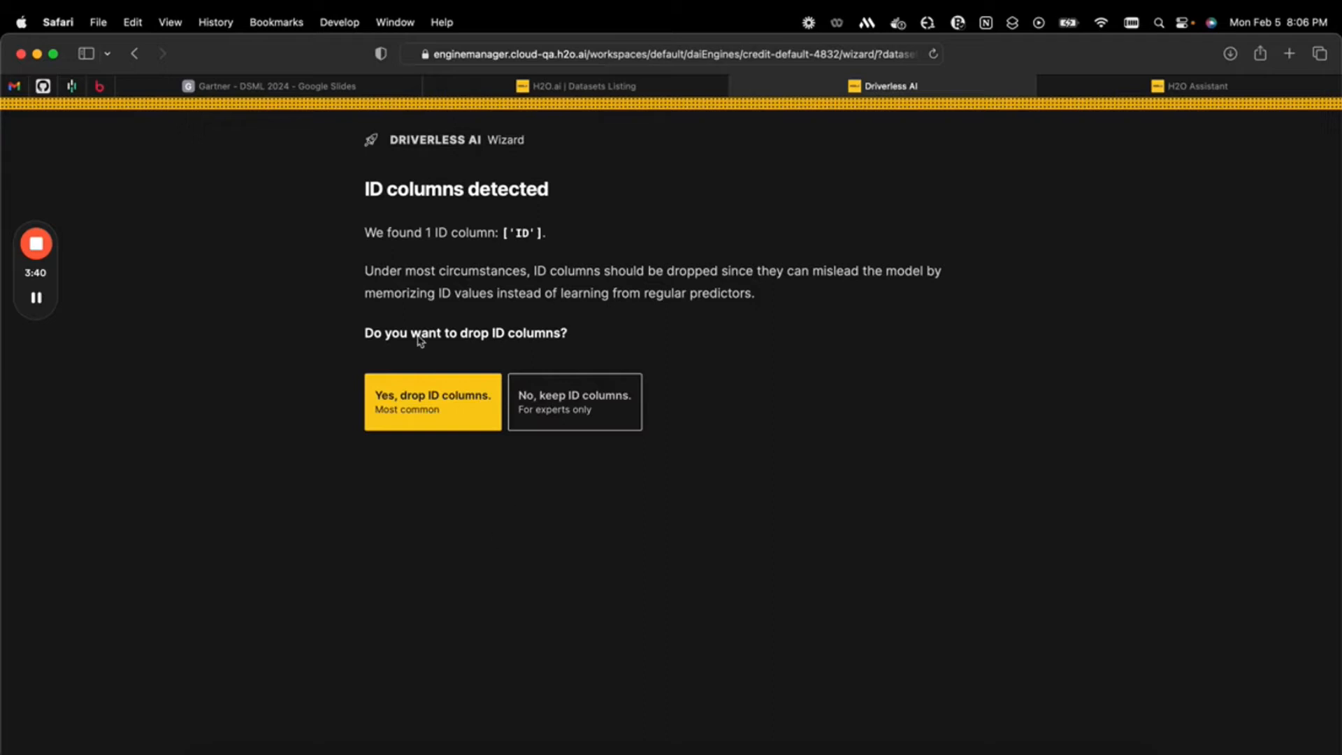
Drop the ID columns and have the wizard check for other columns to exclude
click(432, 416)
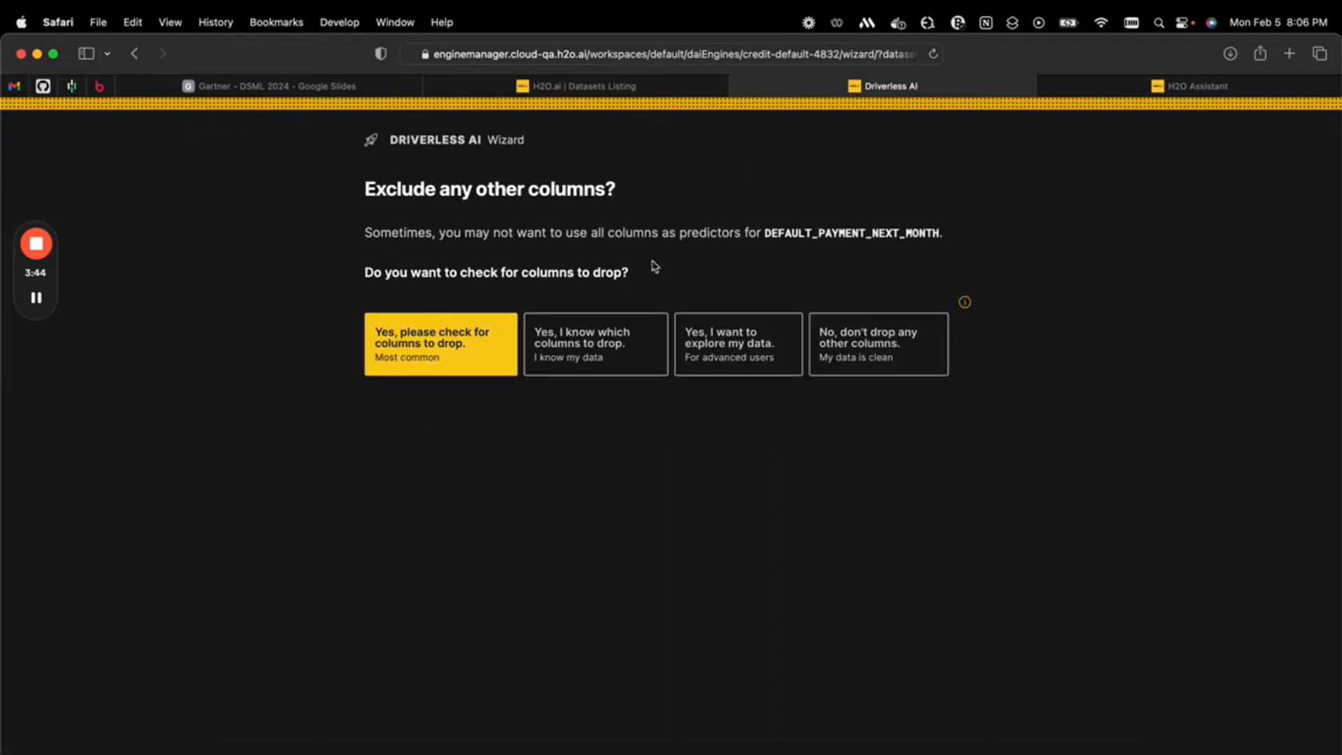
click(409, 370)
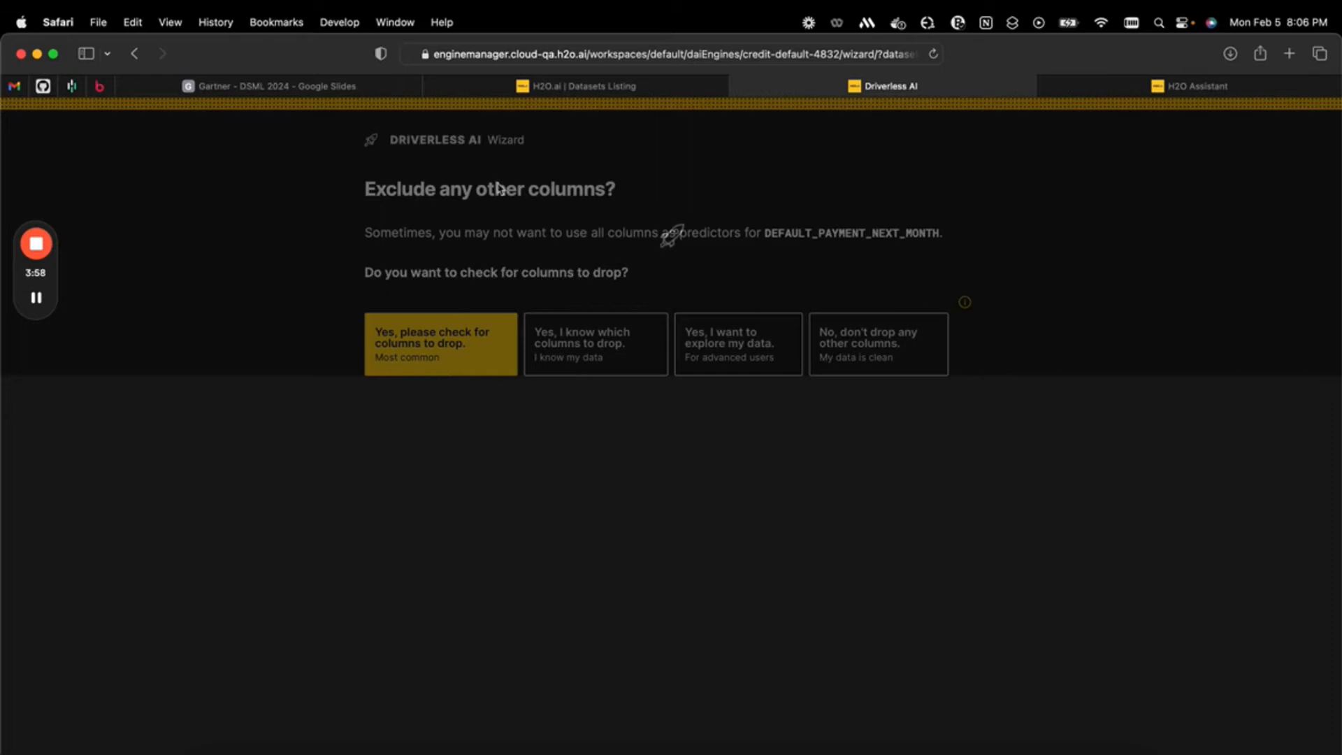
Open the completed baseline experiment 1 from the experiments listing and examine its scores and variable importance
click(640, 91)
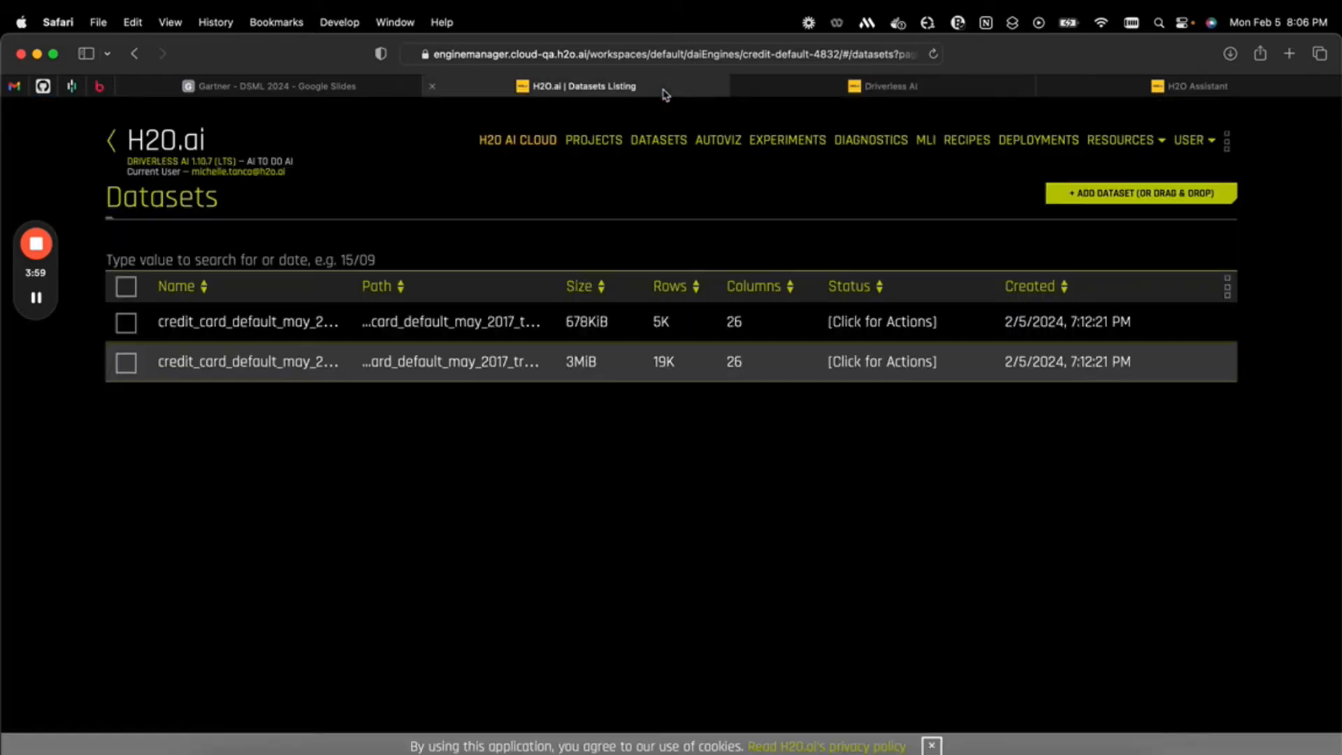
click(782, 153)
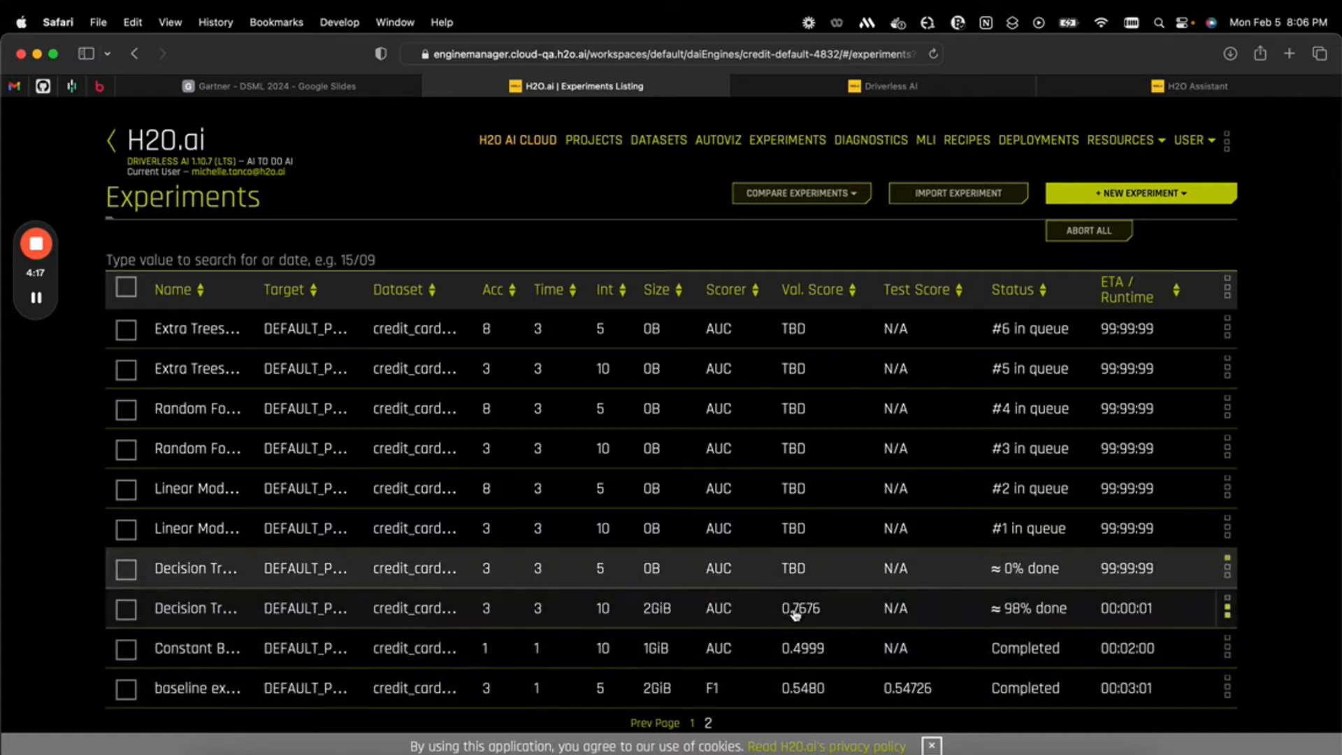
click(812, 690)
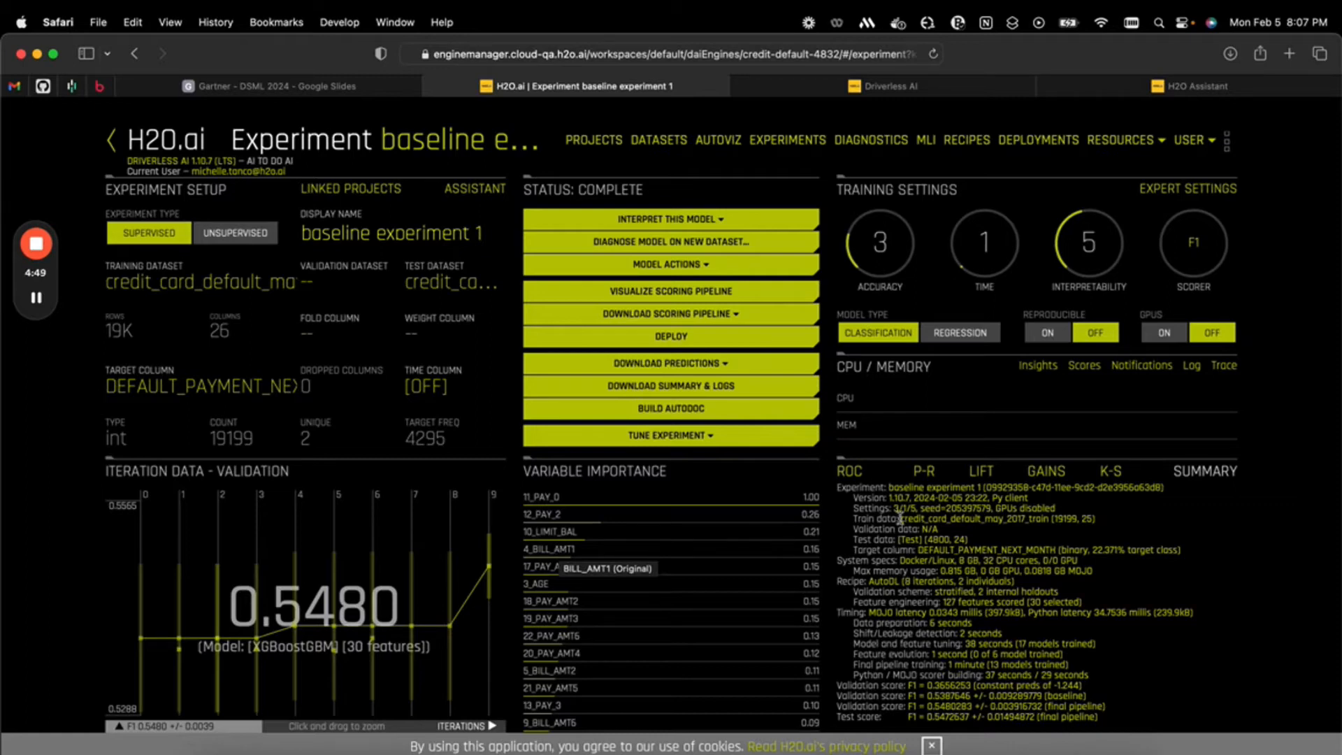
mouse_move(706, 482)
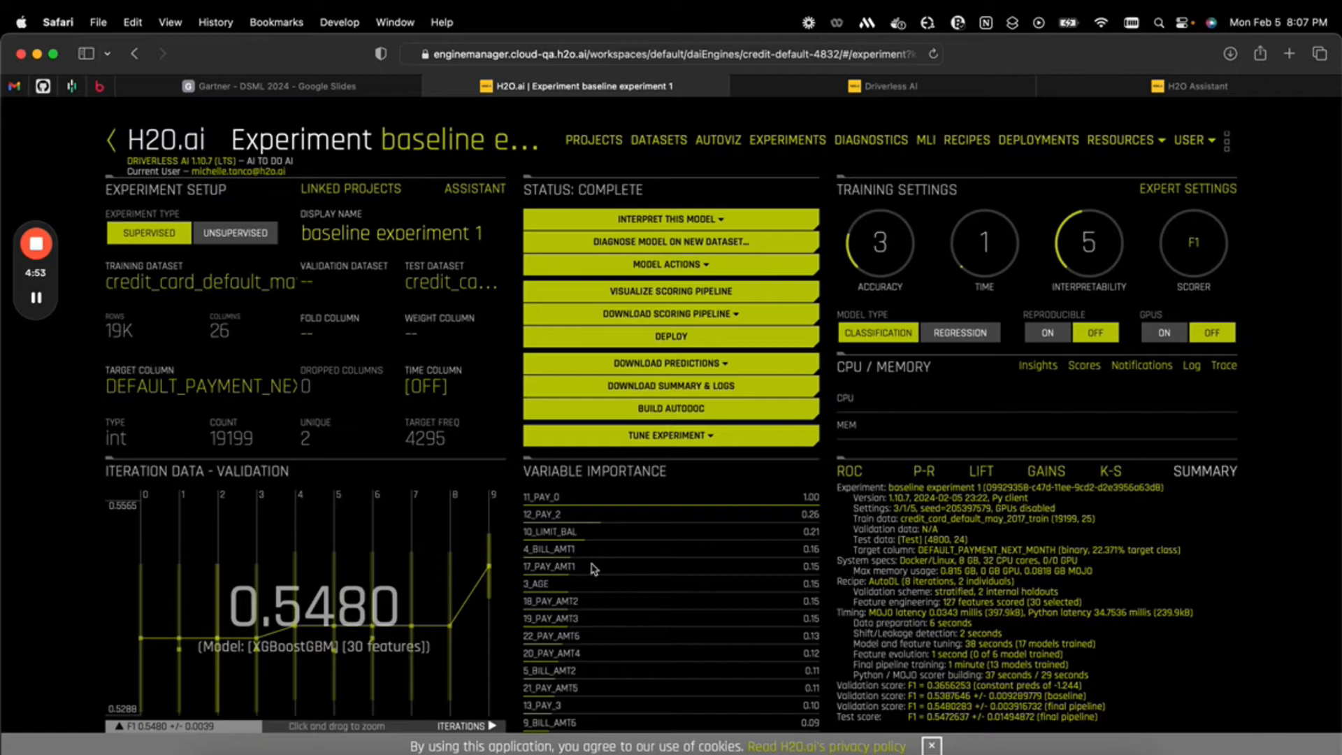
Show the most recent interpretation of baseline experiment 1 and view its DAI model explanations
click(713, 219)
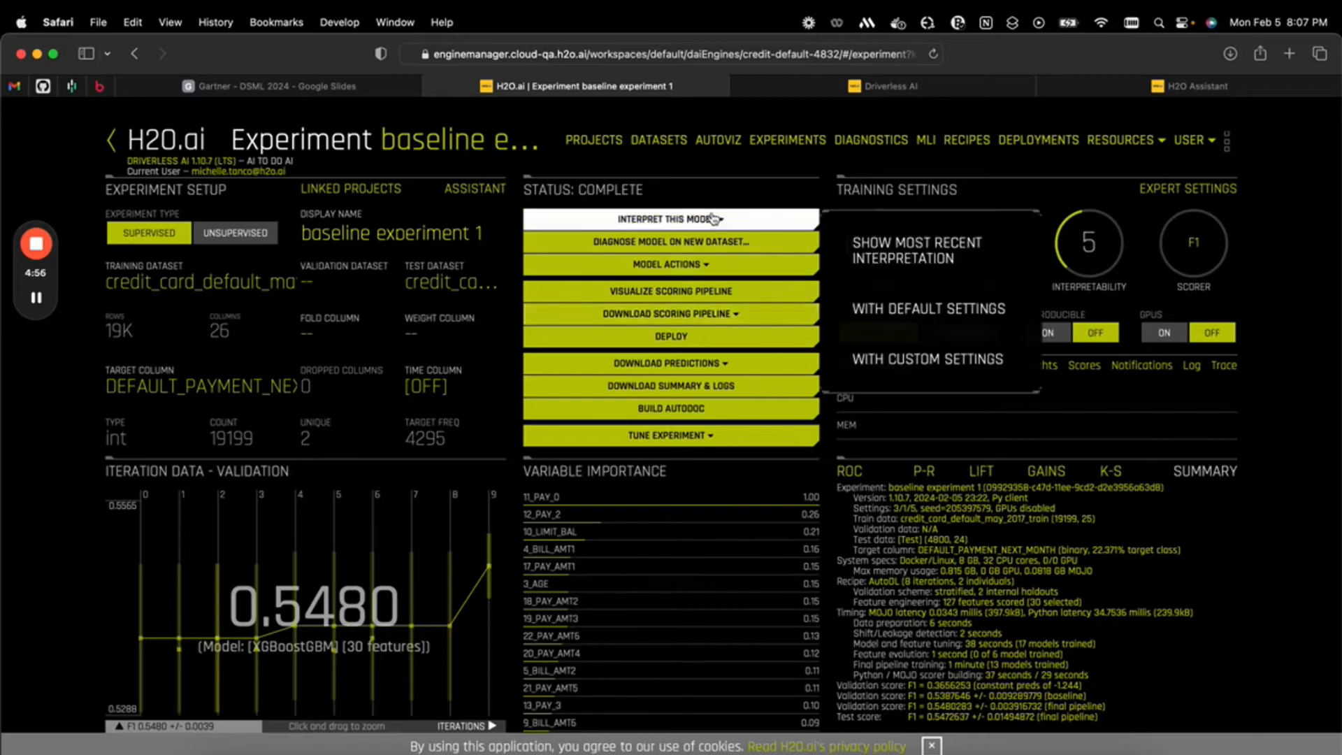
click(896, 252)
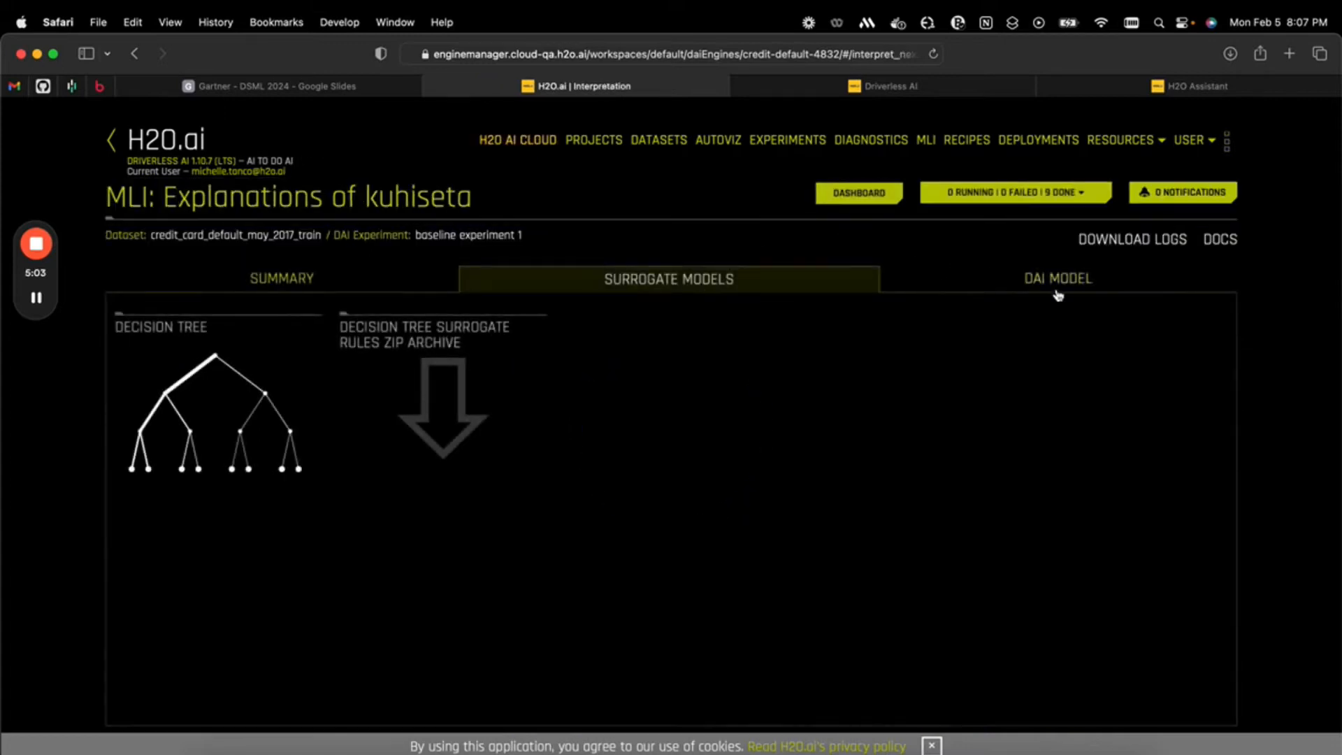
click(1057, 283)
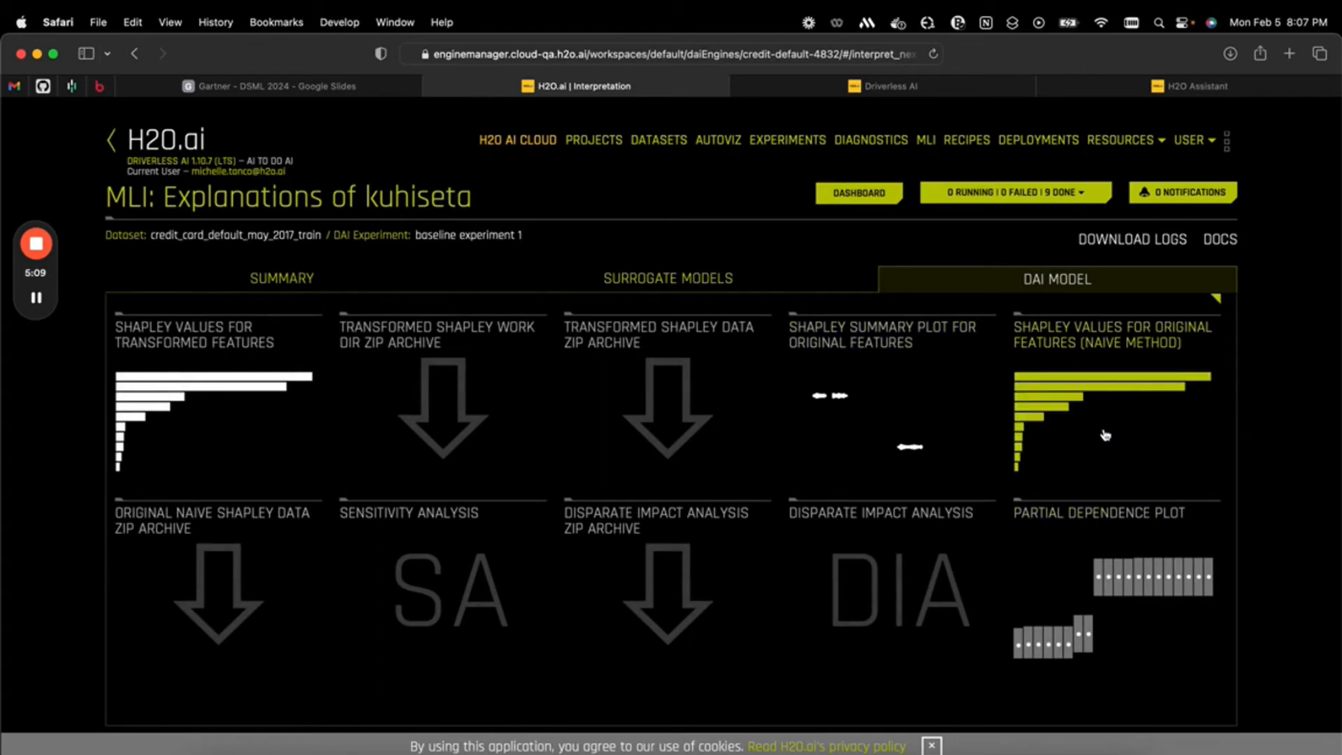
Examine the Shapley values for transformed features, checking the 11_PAY_0 bar, and return to the DAI model explanations
drag(1106, 434, 1279, 447)
click(290, 365)
click(219, 401)
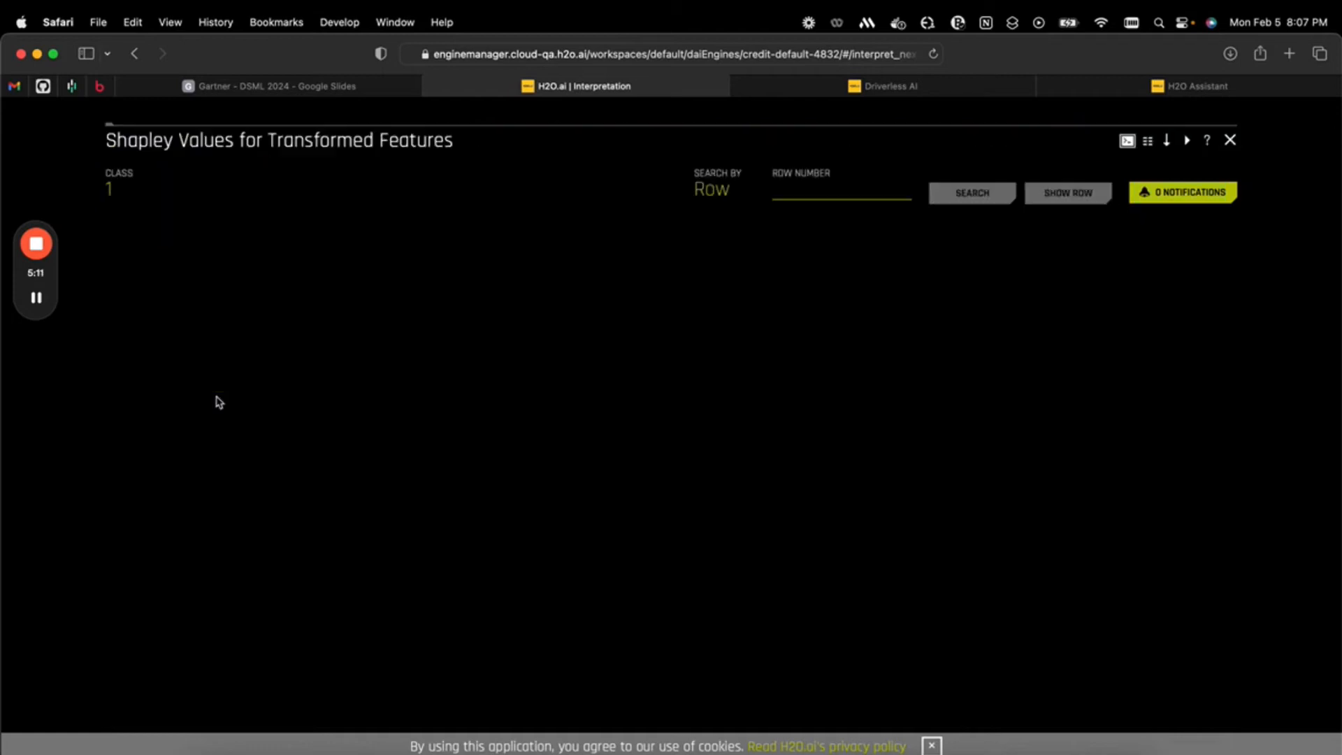
mouse_move(250, 250)
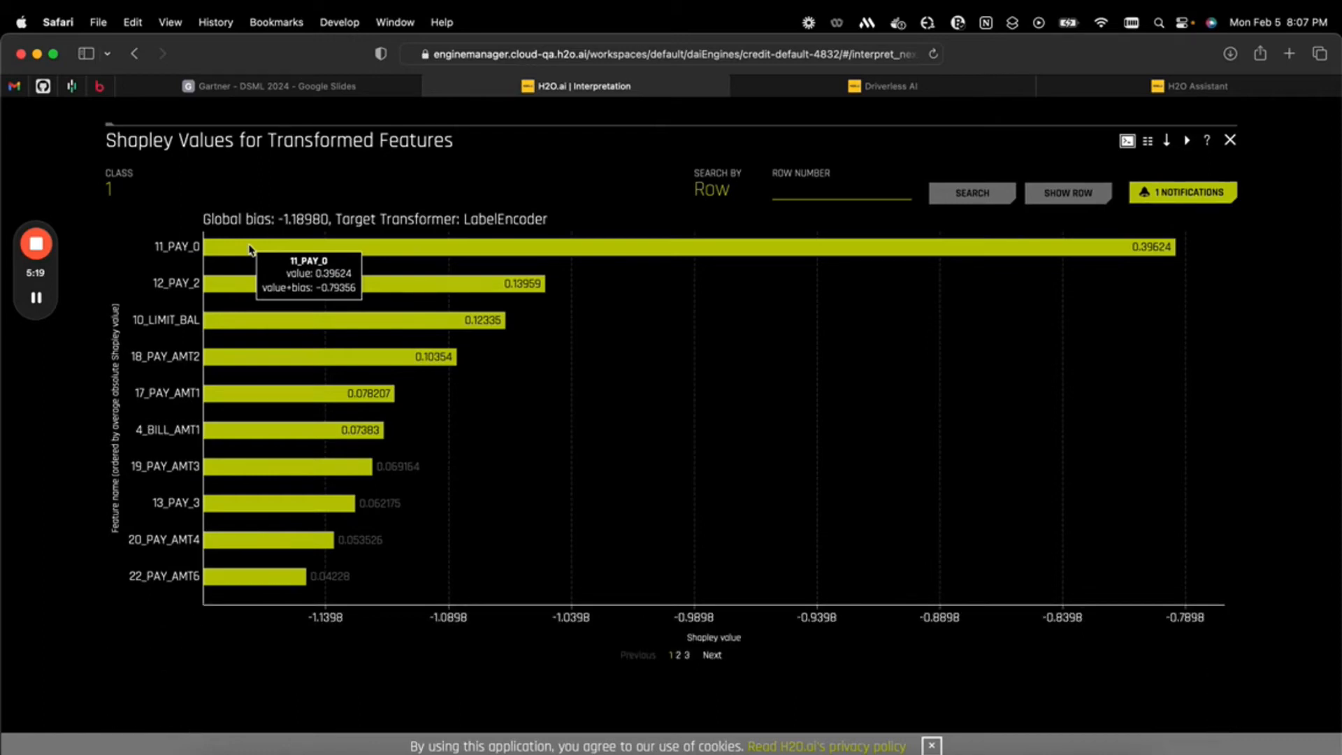
click(1230, 140)
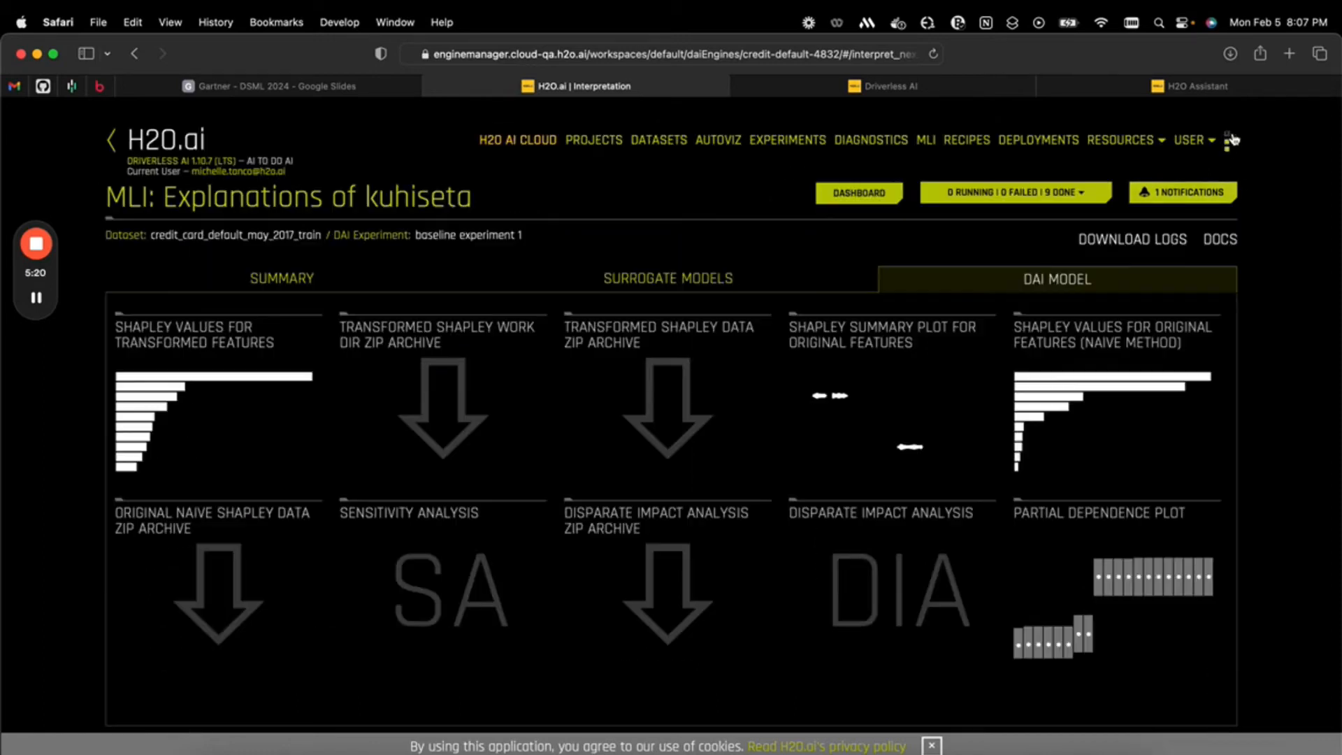
View the partial dependence plot for PAY_0 and check which classes are available for it
click(1060, 578)
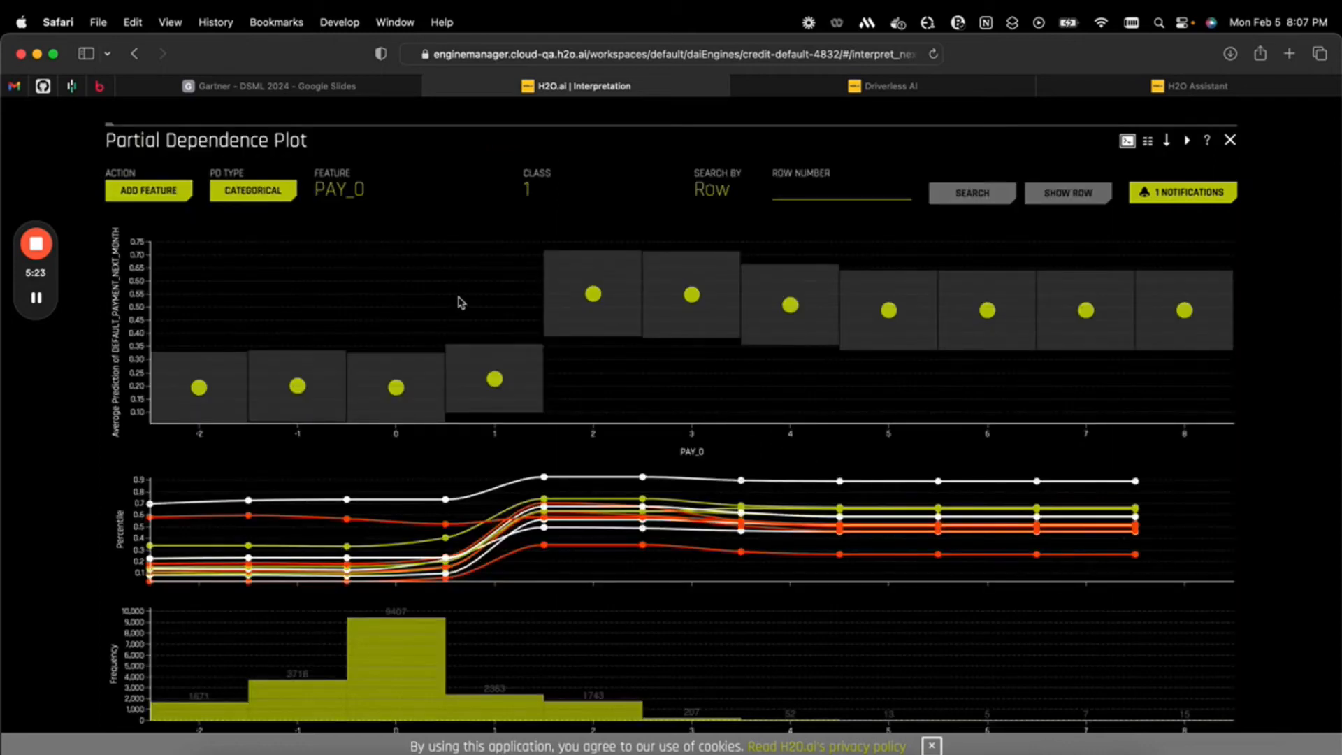
click(537, 187)
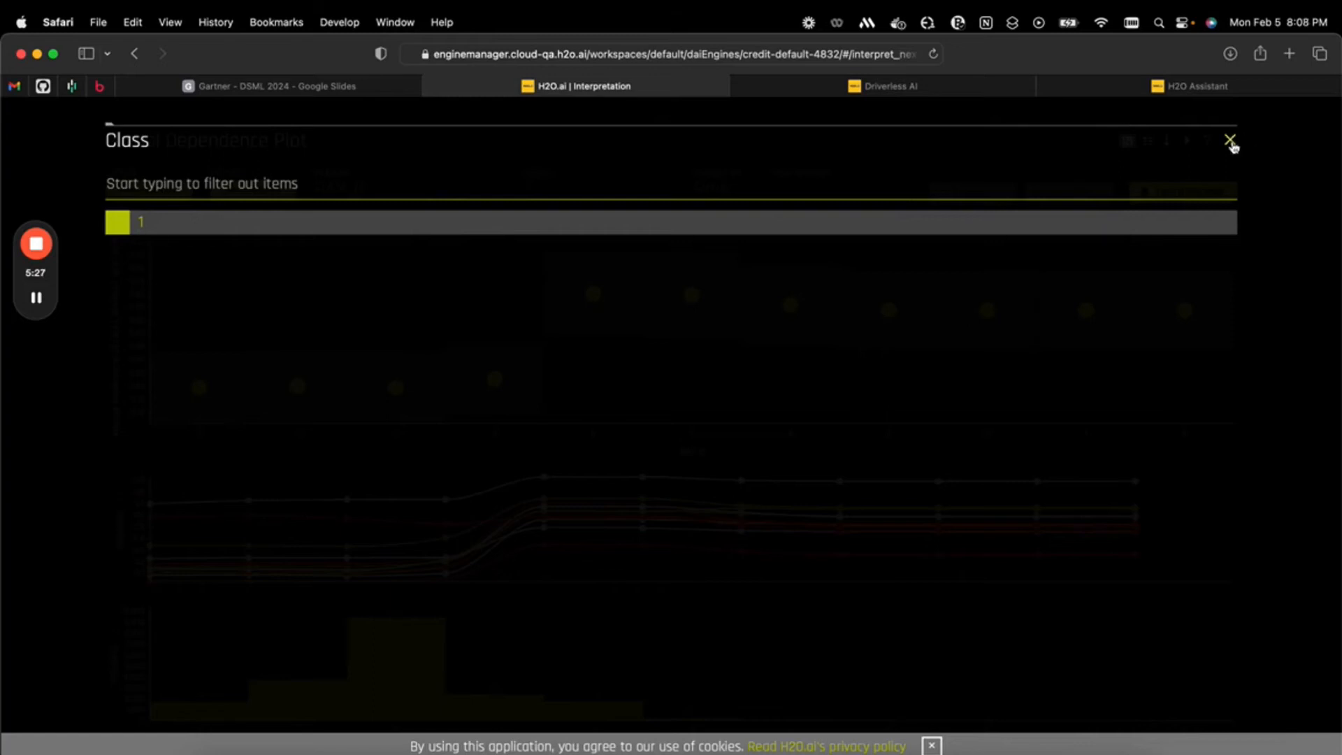
click(1231, 141)
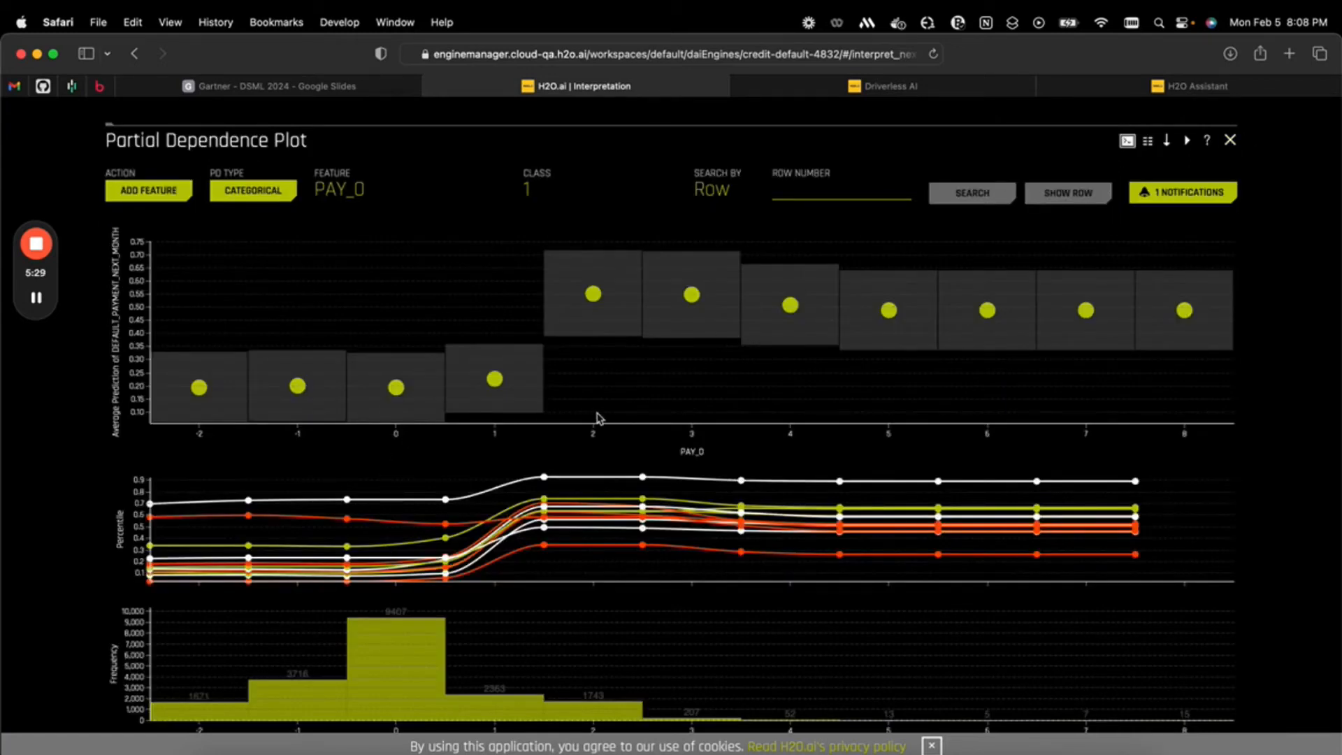